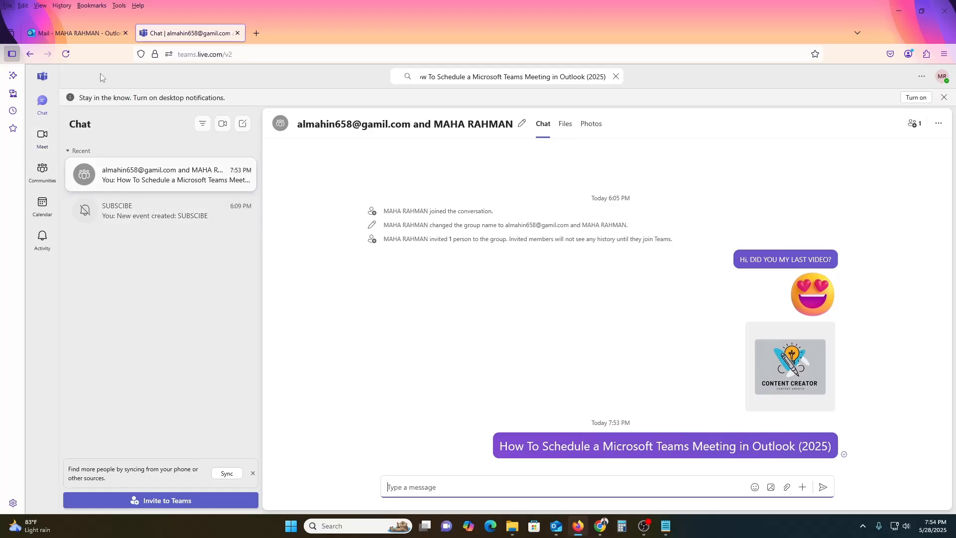
Step: Switch from the Teams chat to the Outlook mail inbox tab
click(64, 28)
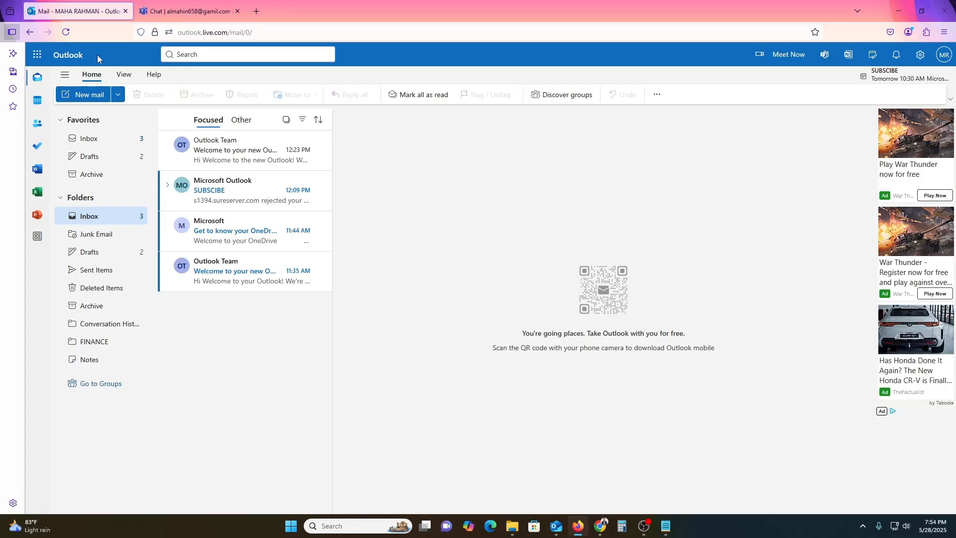
click(193, 2)
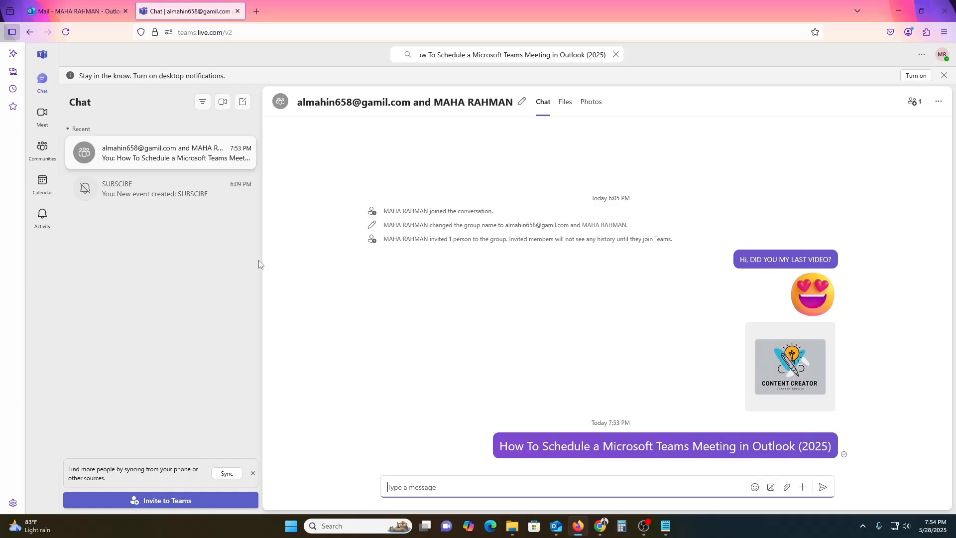
click(90, 11)
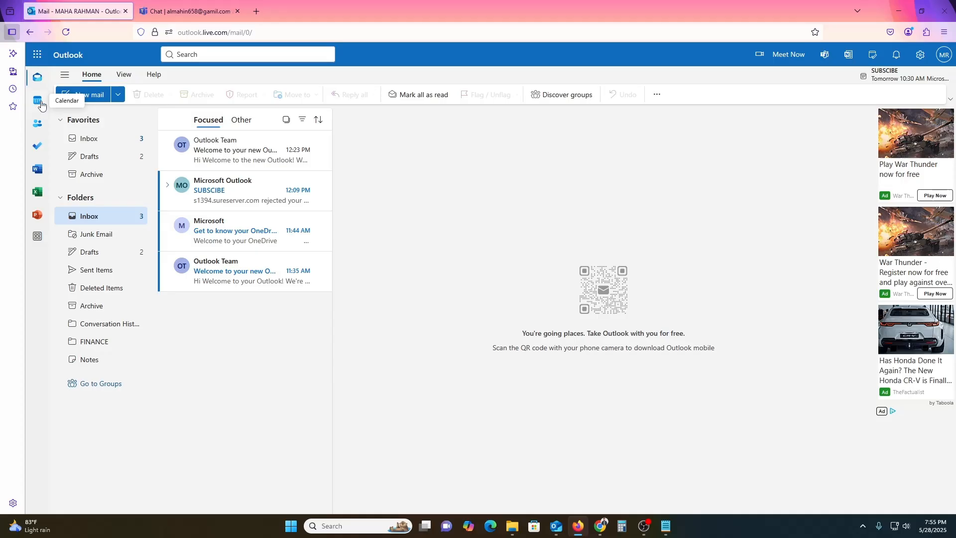
Step: Open the Outlook calendar and confirm the May 26–30 work week is showing
click(39, 104)
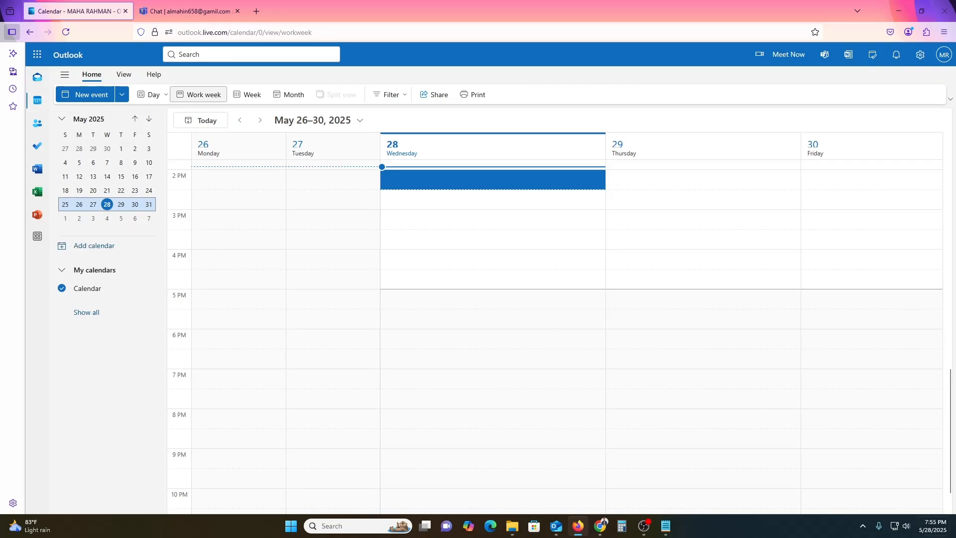
click(930, 526)
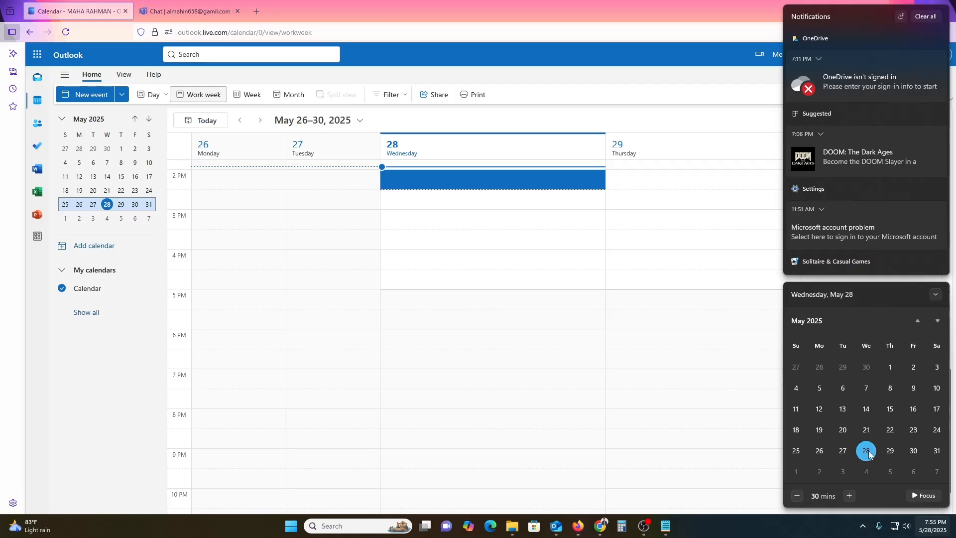
click(118, 209)
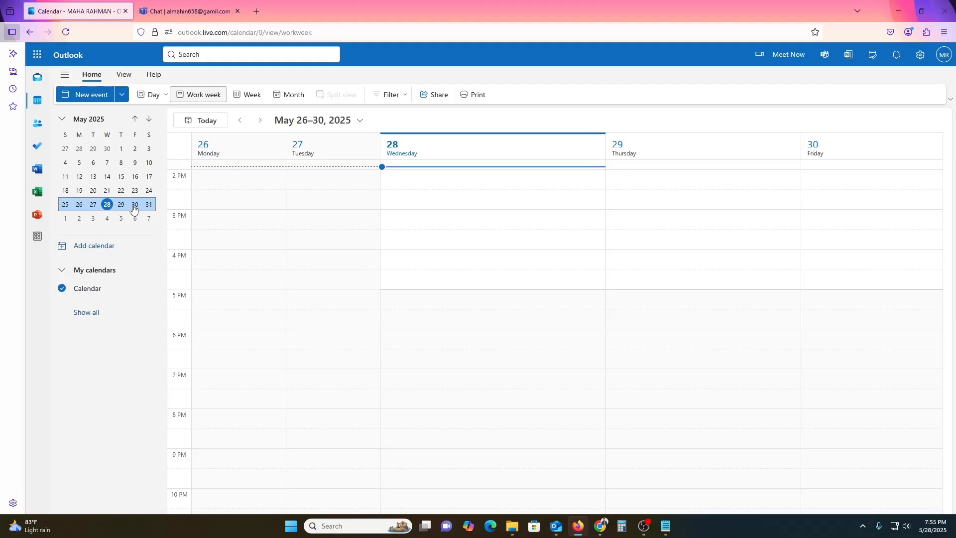
click(830, 158)
click(837, 184)
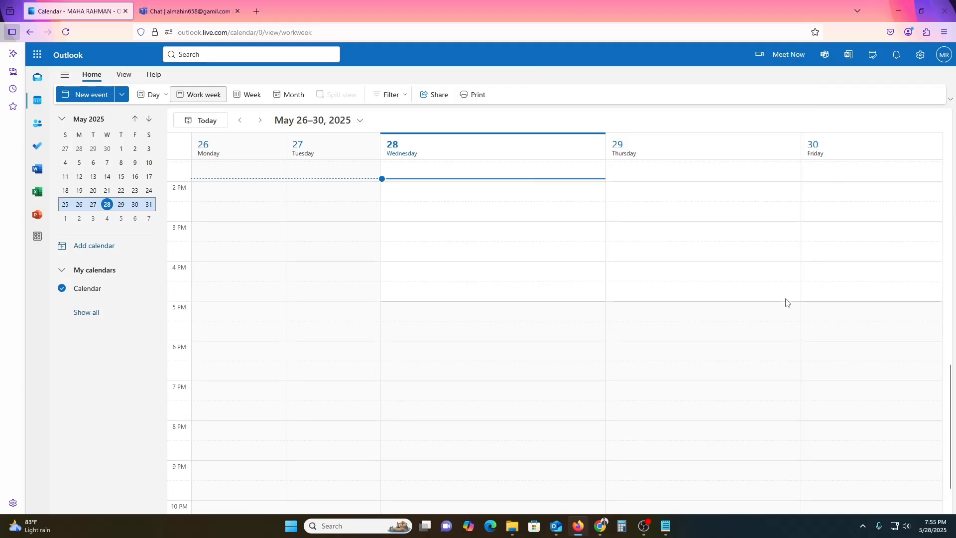
click(863, 227)
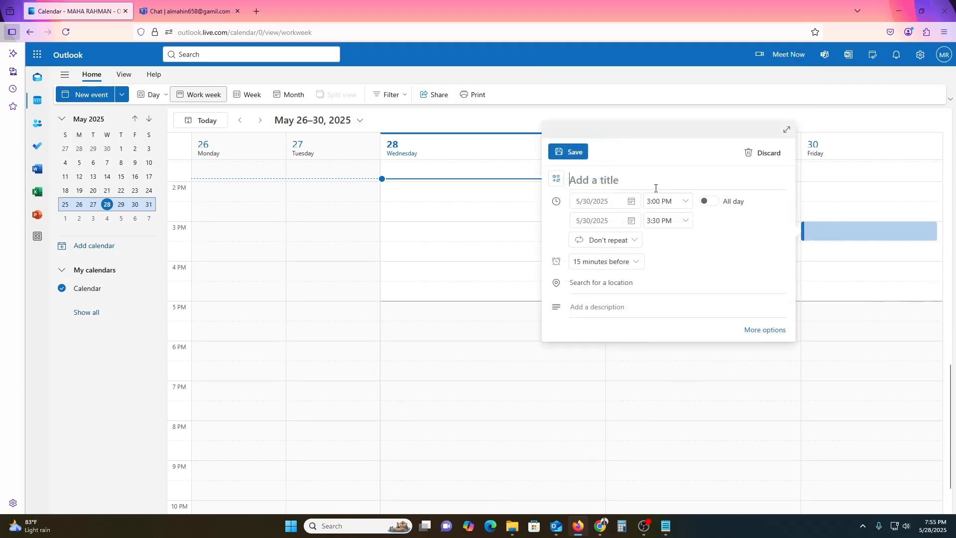
click(319, 120)
click(318, 120)
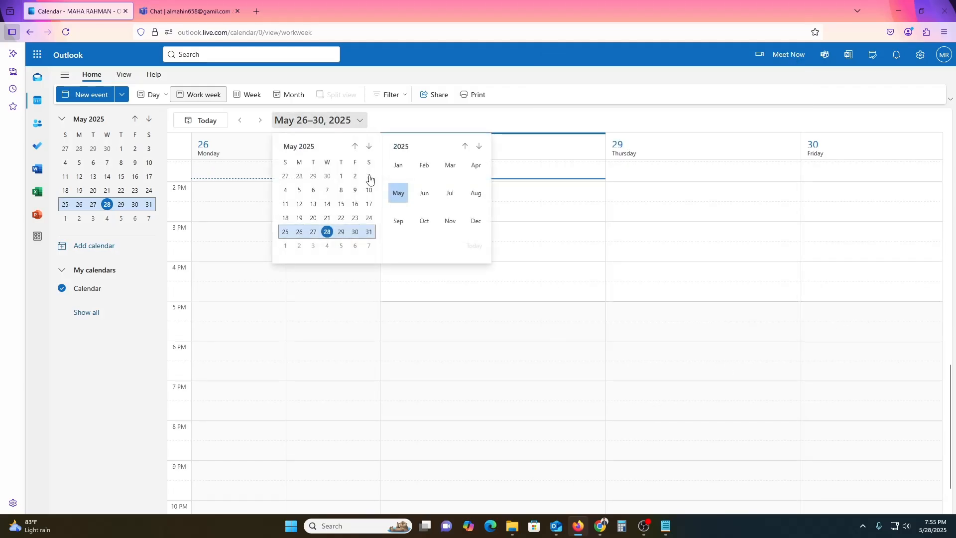
click(368, 233)
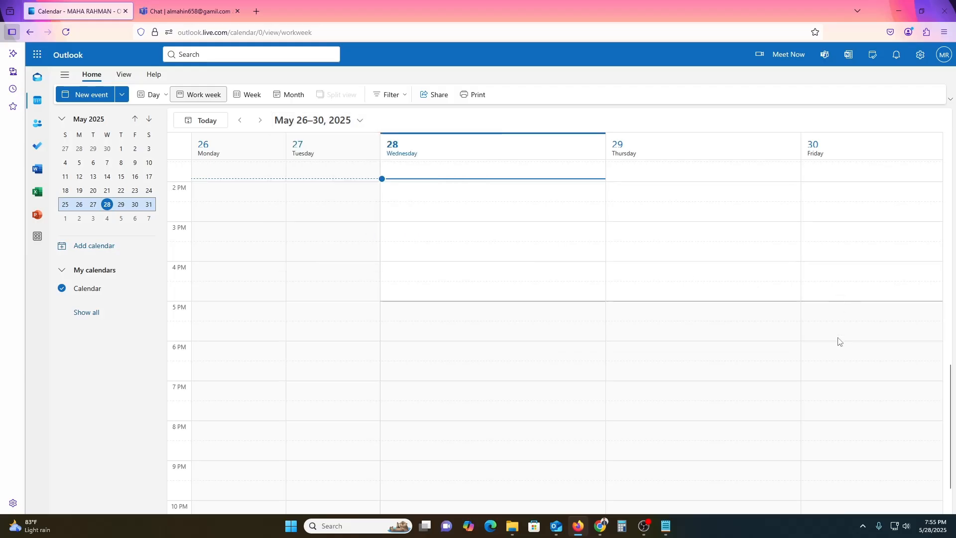
Step: Start a new event on Friday, May 30, from 5:00 to 5:30 PM
scroll(871, 402, up, 5)
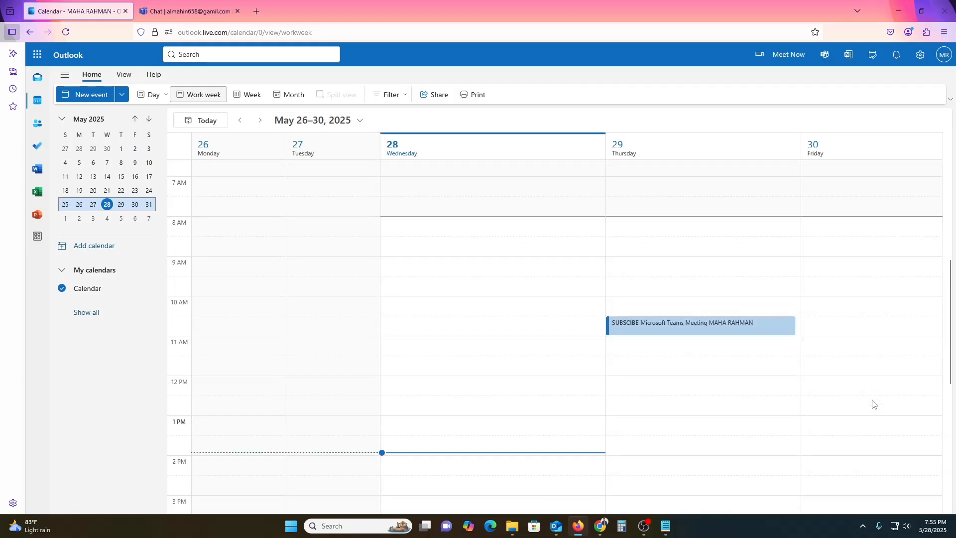
click(857, 293)
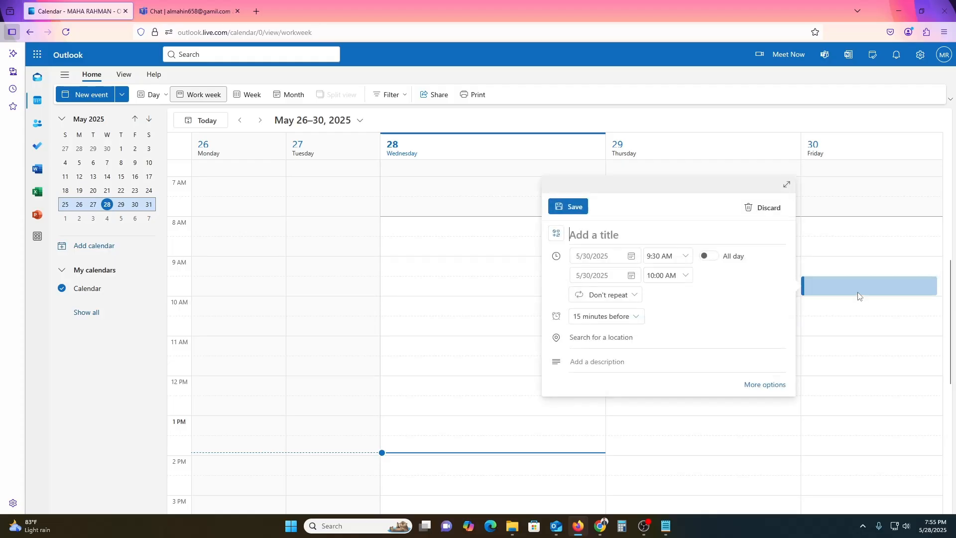
click(394, 304)
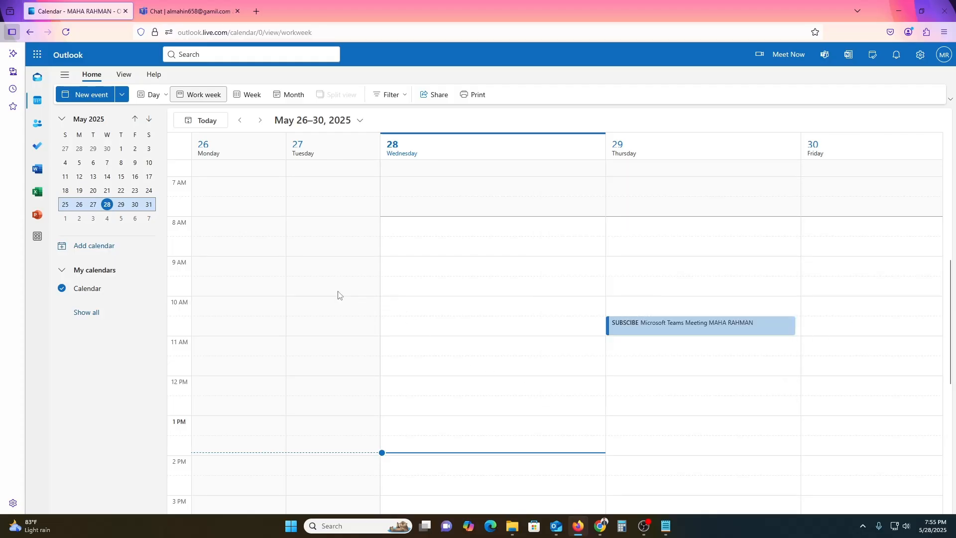
click(107, 218)
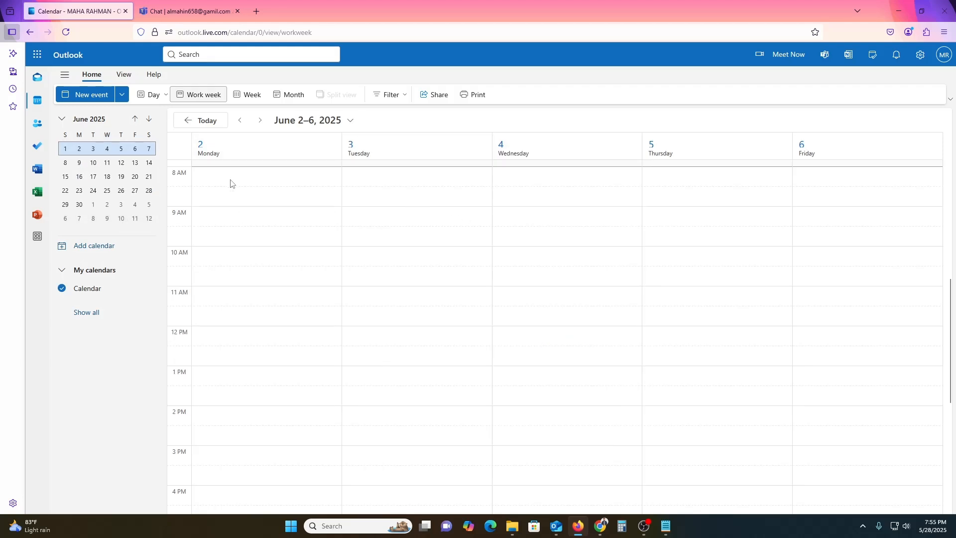
click(231, 180)
click(240, 121)
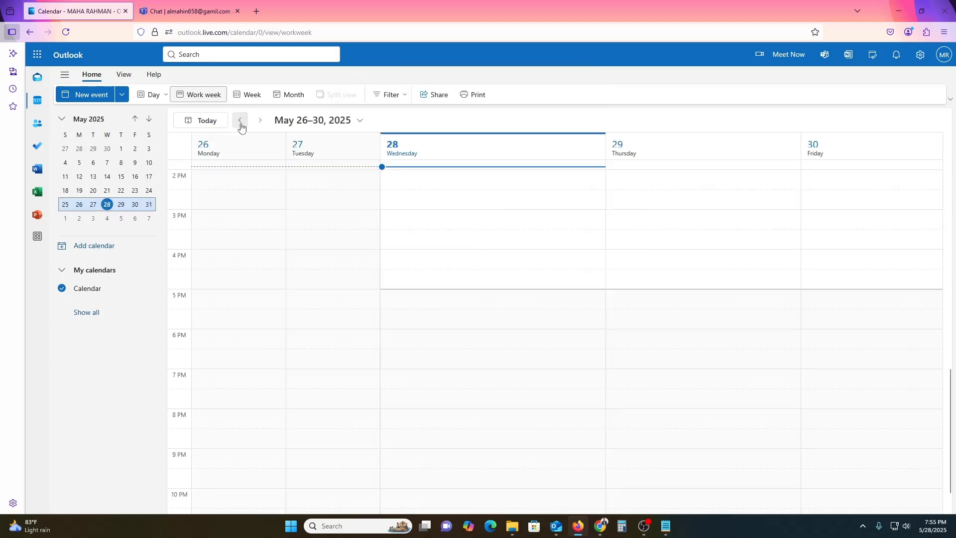
click(847, 199)
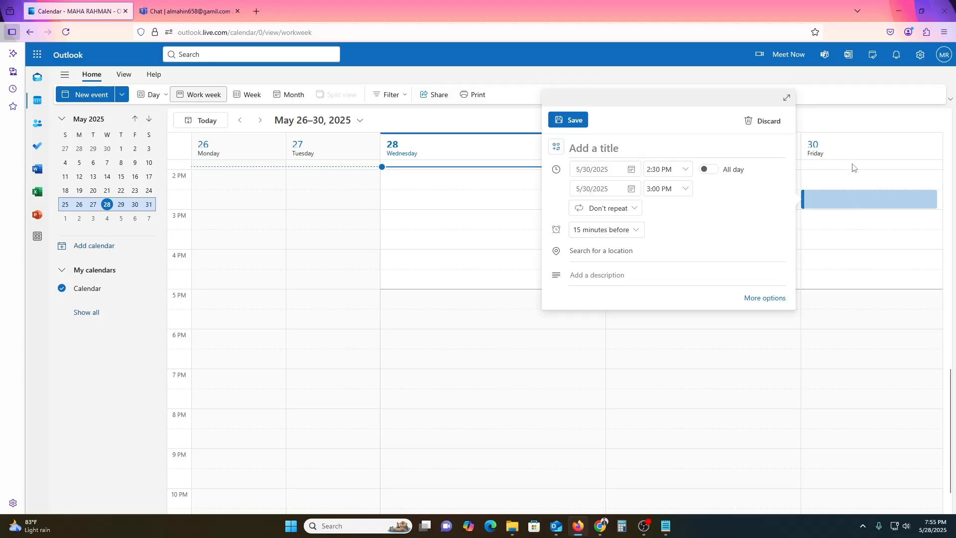
click(854, 182)
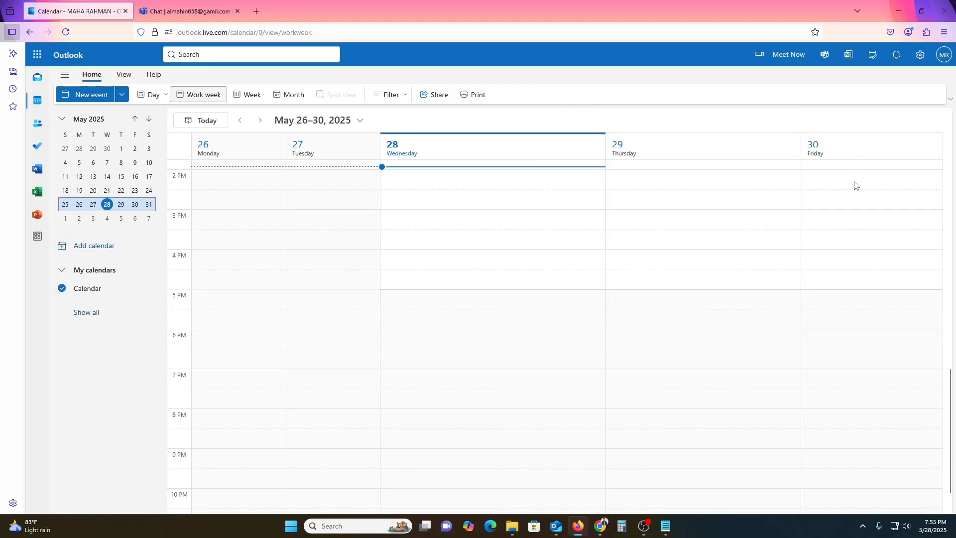
click(829, 298)
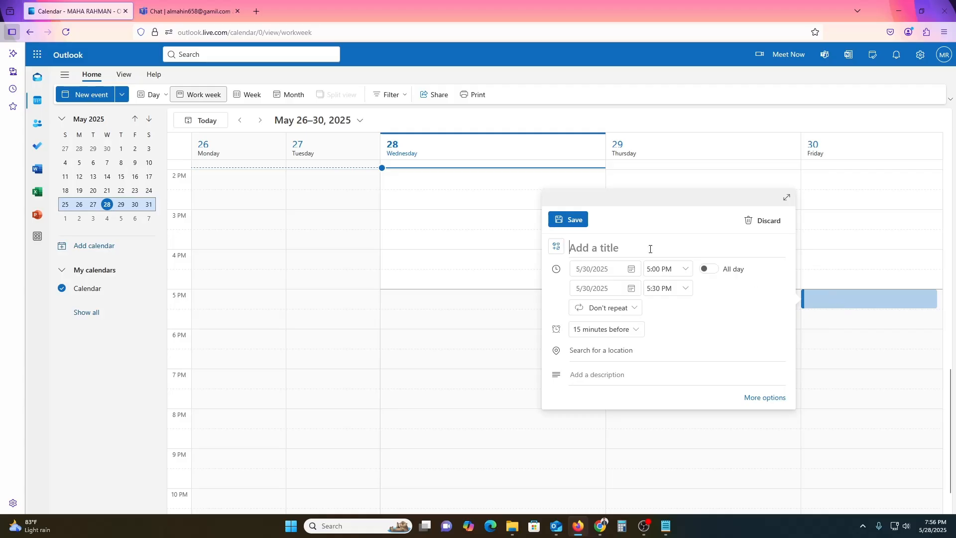
Step: Title the event SHEDUL MEETING, keeping Don't repeat and a 15-minute reminder
text(SE)
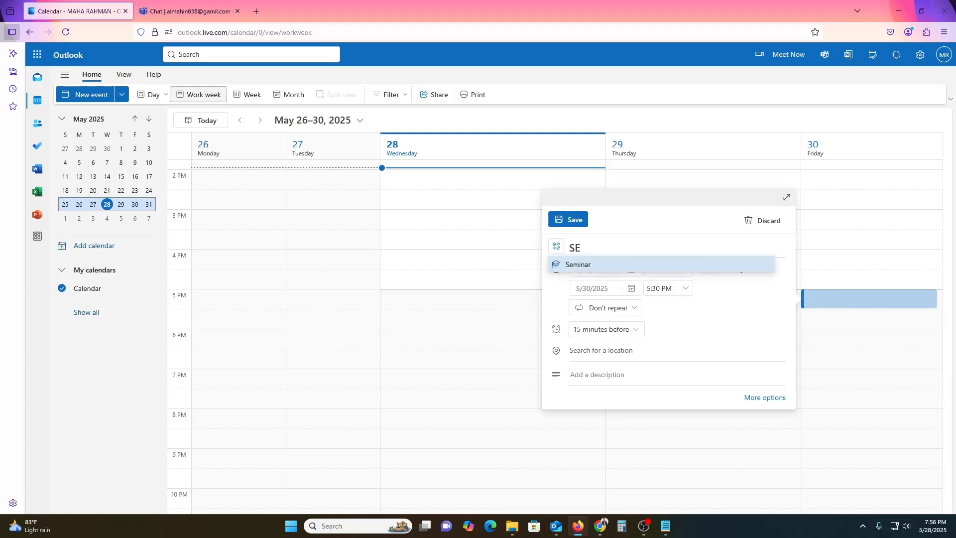
key(BackSpace)
text(HEDUL)
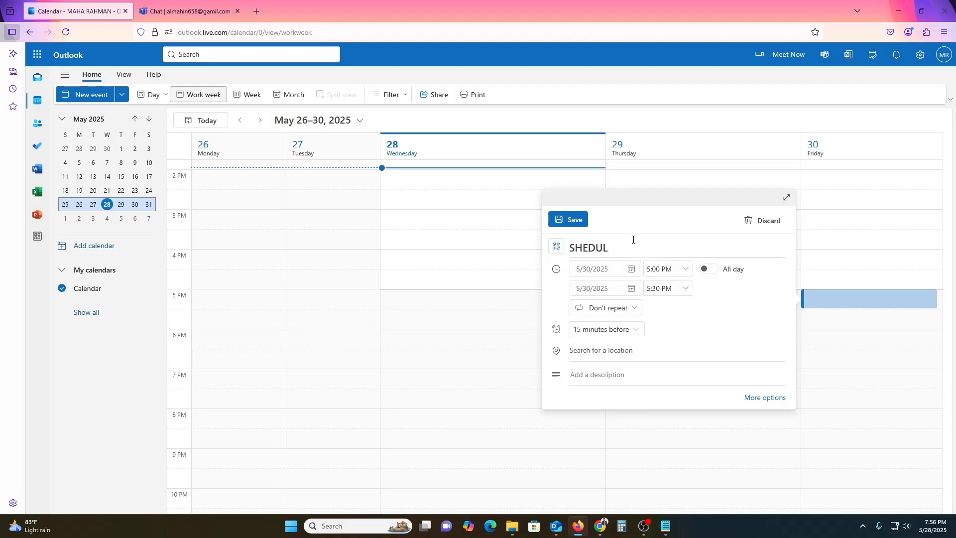
text( MEETING)
click(665, 268)
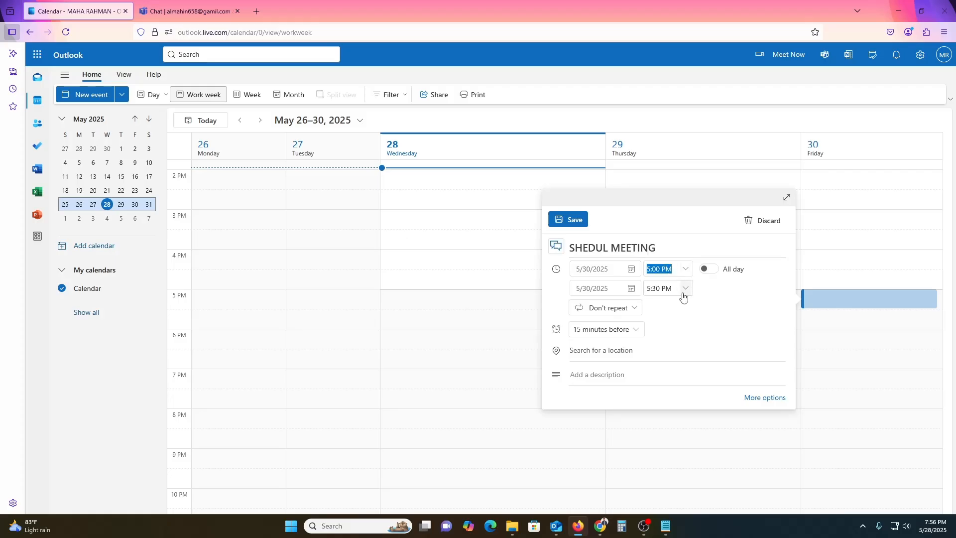
click(618, 308)
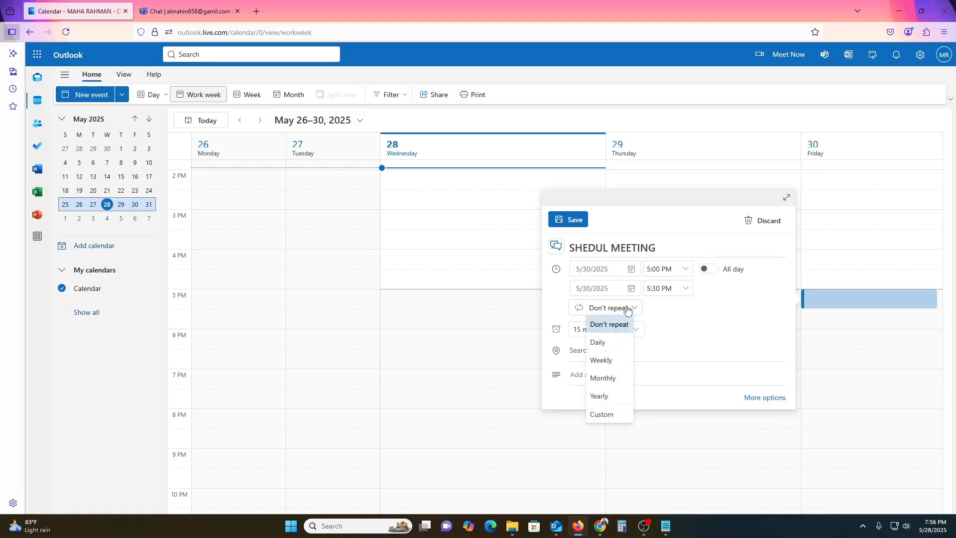
click(610, 397)
click(597, 283)
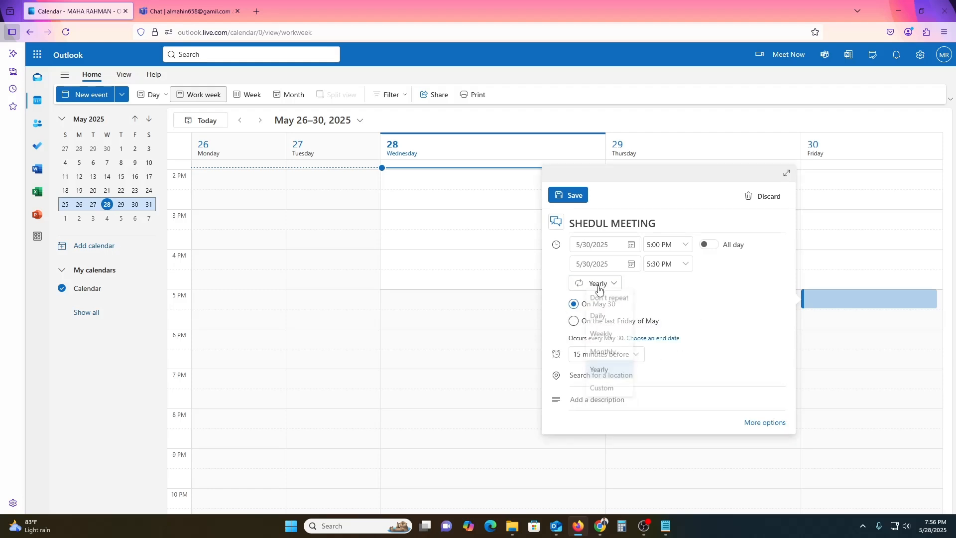
click(604, 301)
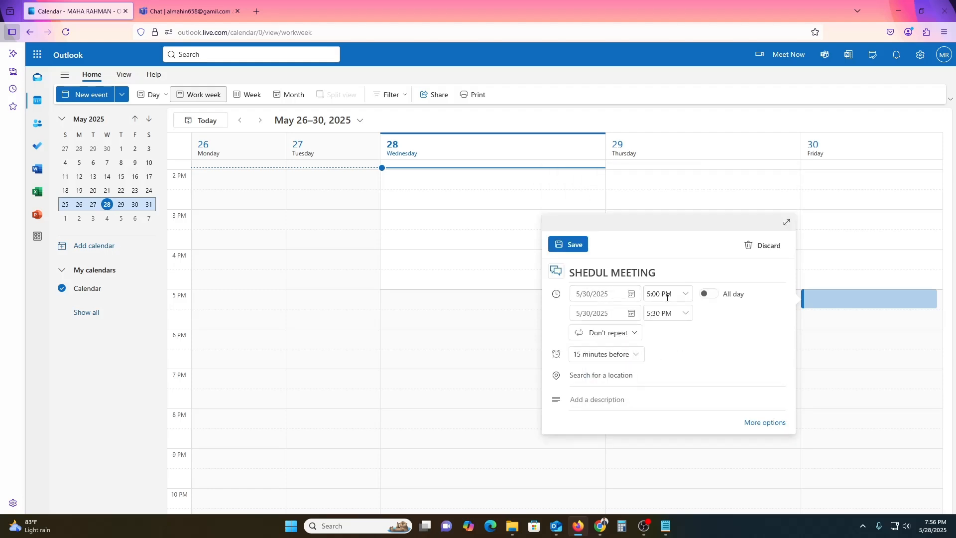
click(630, 355)
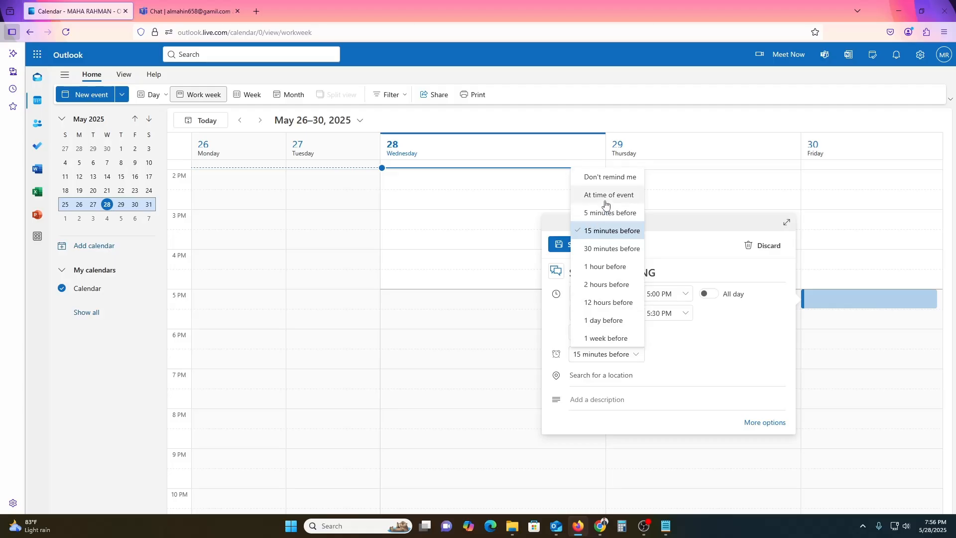
click(691, 366)
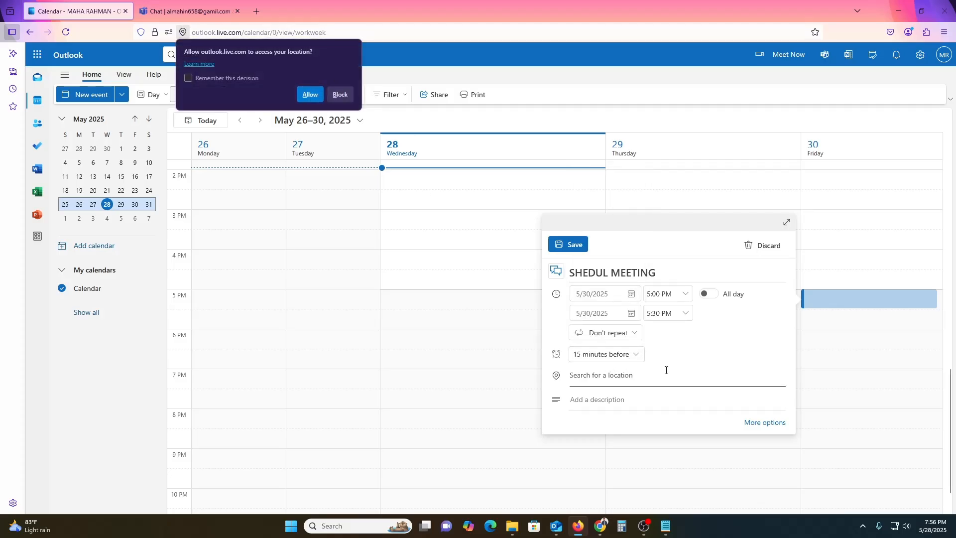
Step: Enter USA as the location and DEMO as the description, then expand to full details
click(340, 94)
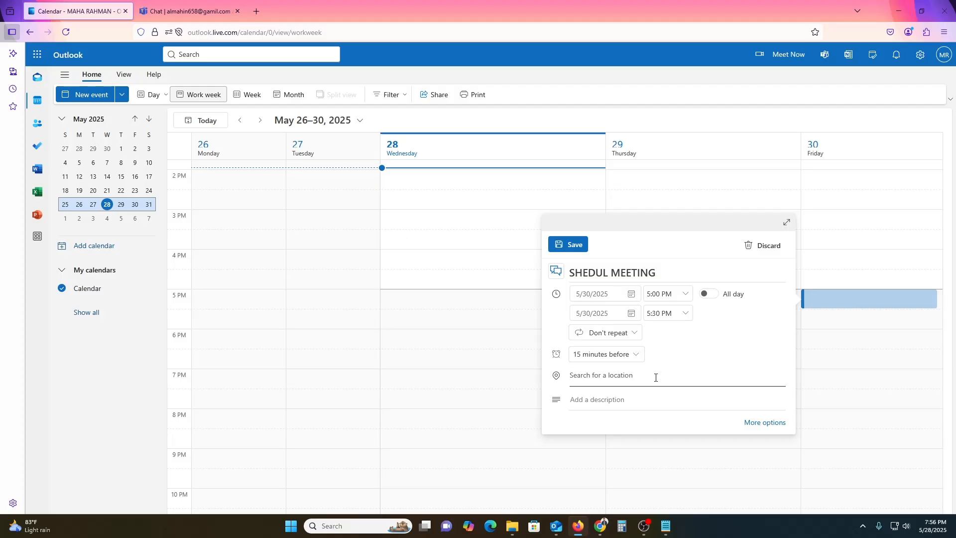
text(USA)
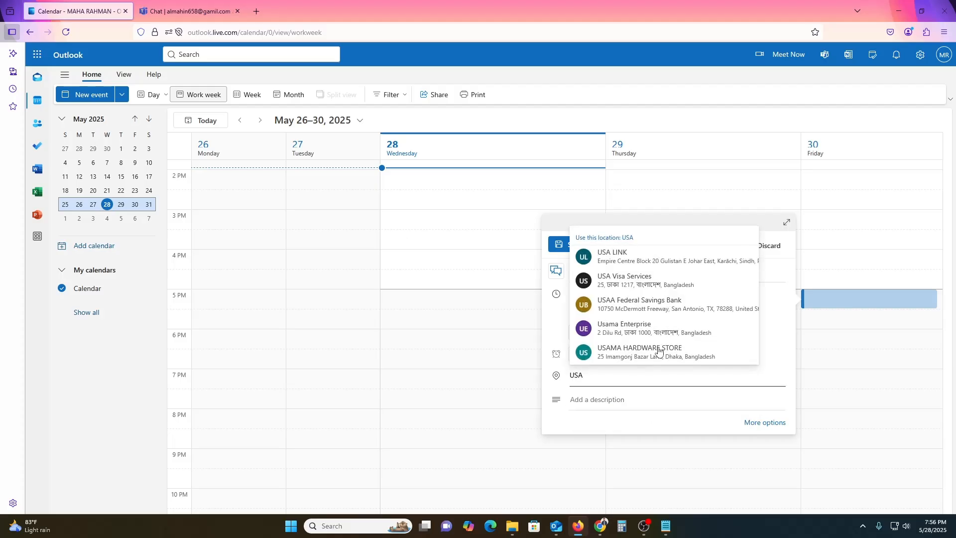
click(643, 398)
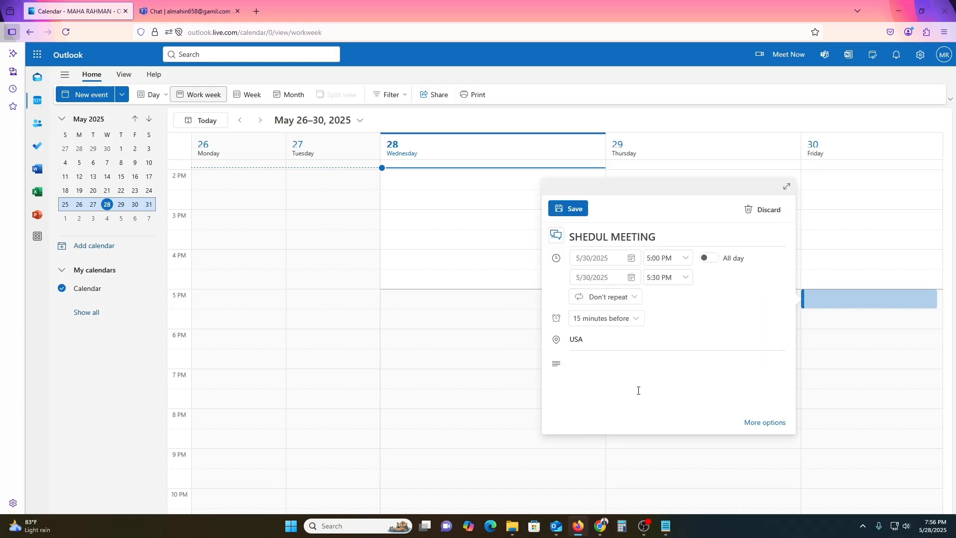
click(630, 342)
click(752, 318)
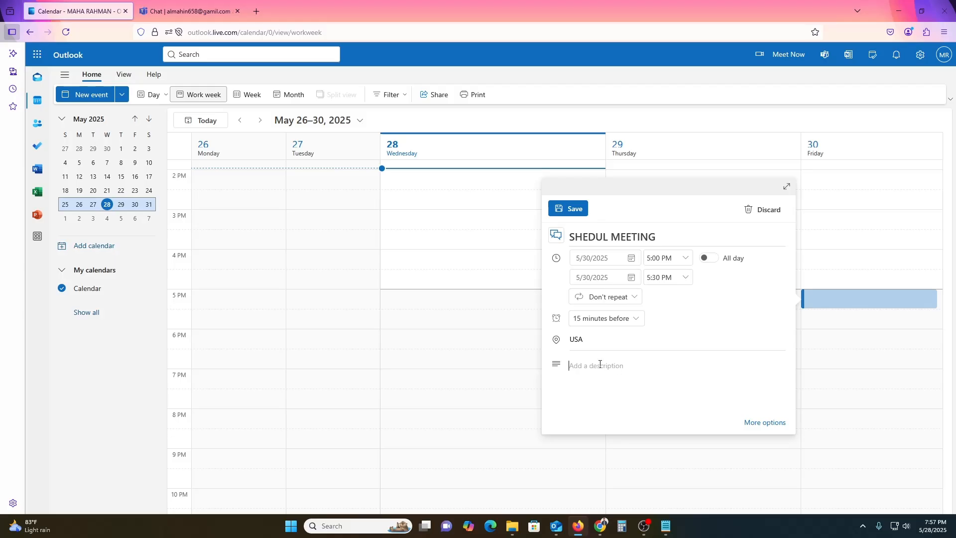
text(DEMO)
click(756, 426)
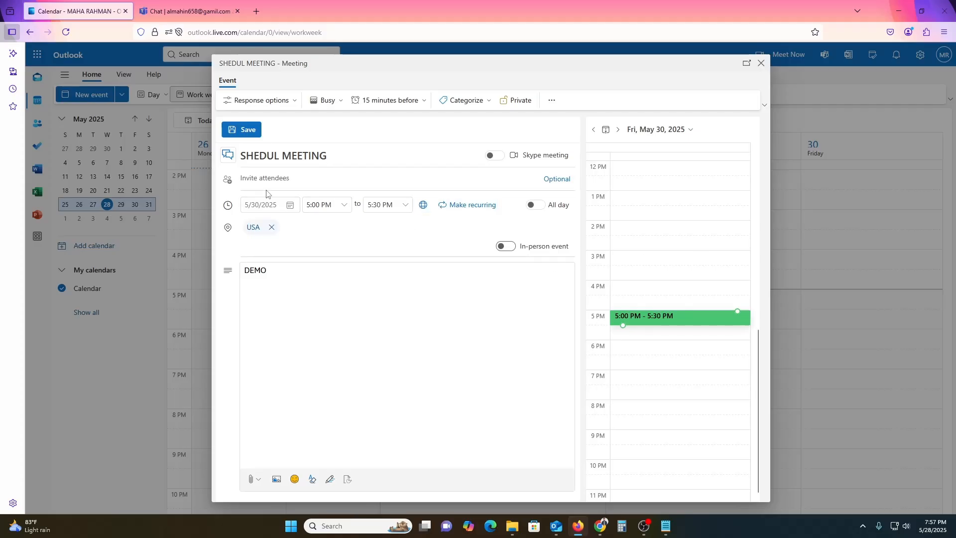
Step: Invite the suggested contact to SHEDUL MEETING and send the invitation
click(281, 181)
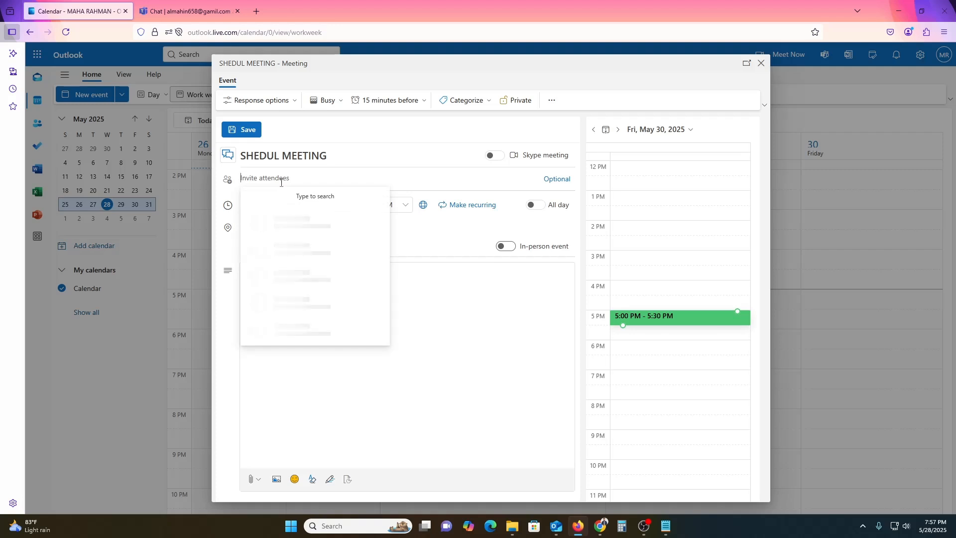
text(mahin)
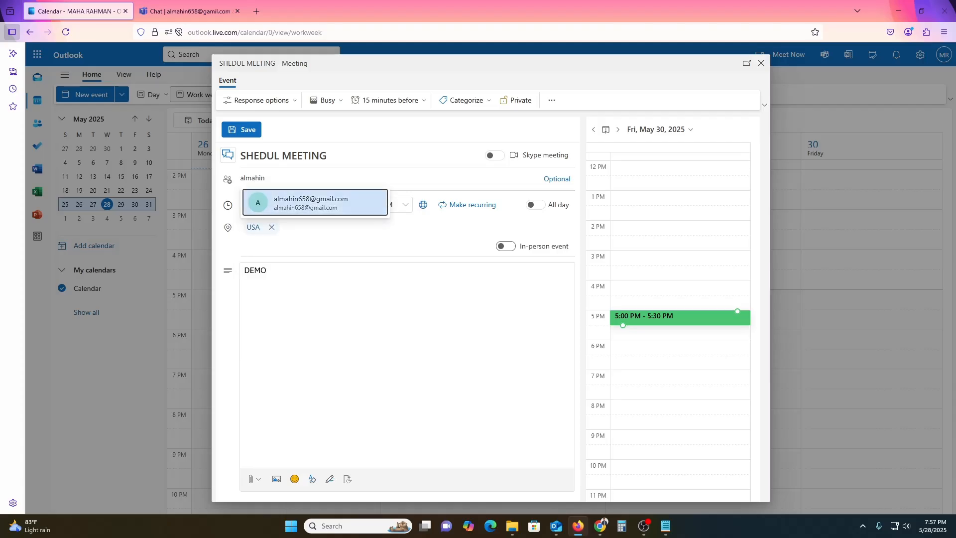
click(318, 201)
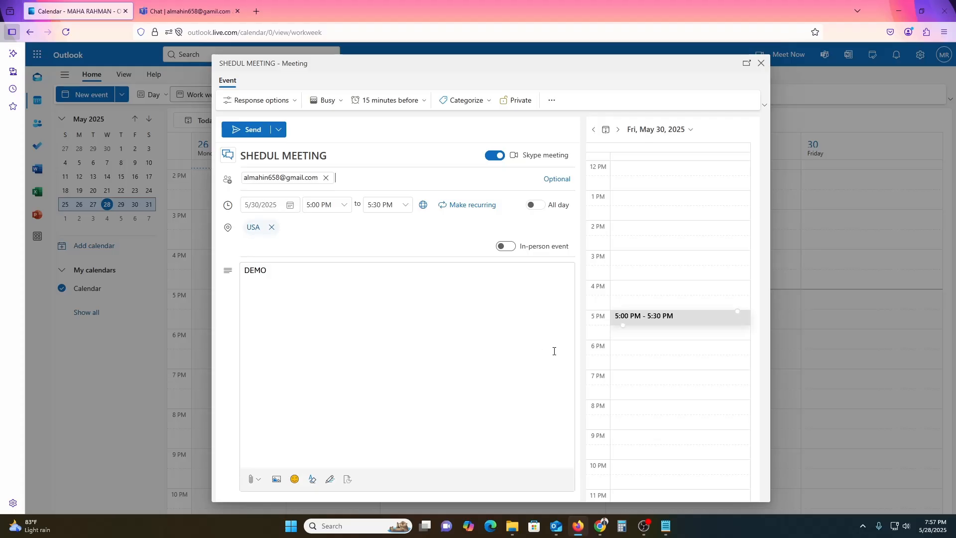
click(312, 479)
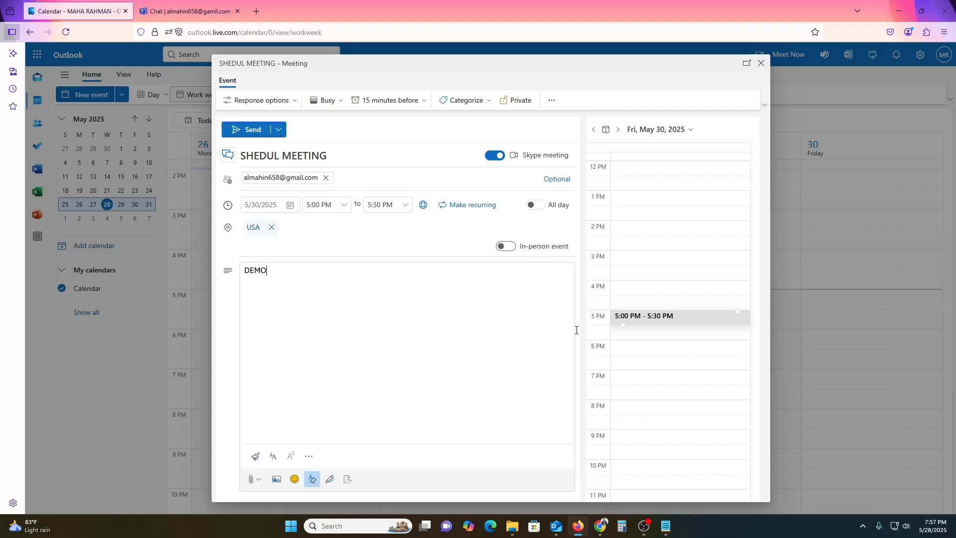
click(251, 130)
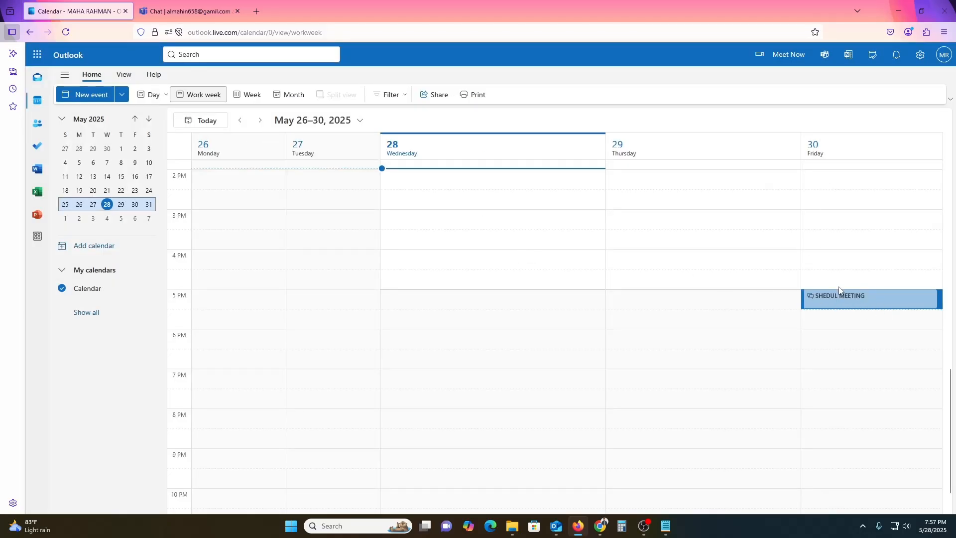
Step: Check SHEDUL MEETING on Friday at 5 PM, then return to the Teams chat tab
click(846, 309)
click(847, 308)
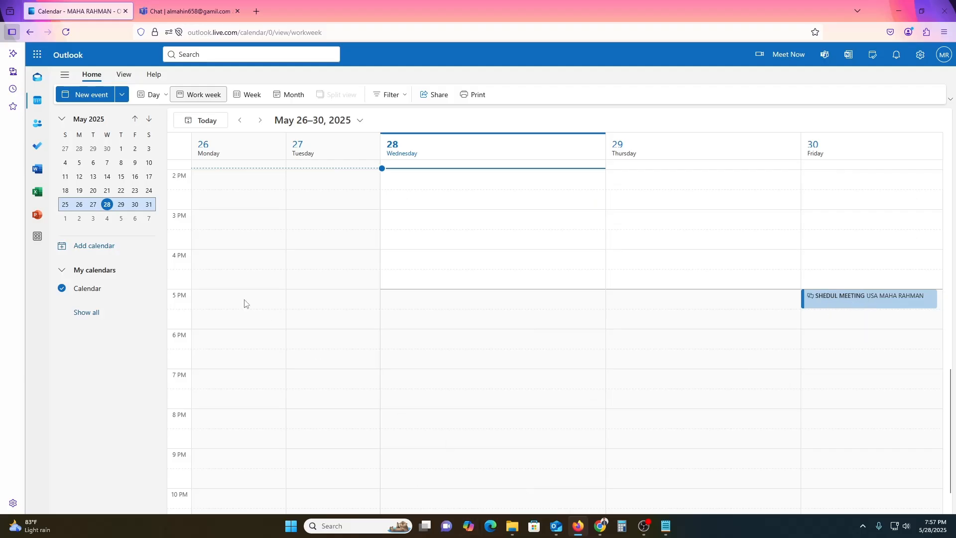
click(189, 11)
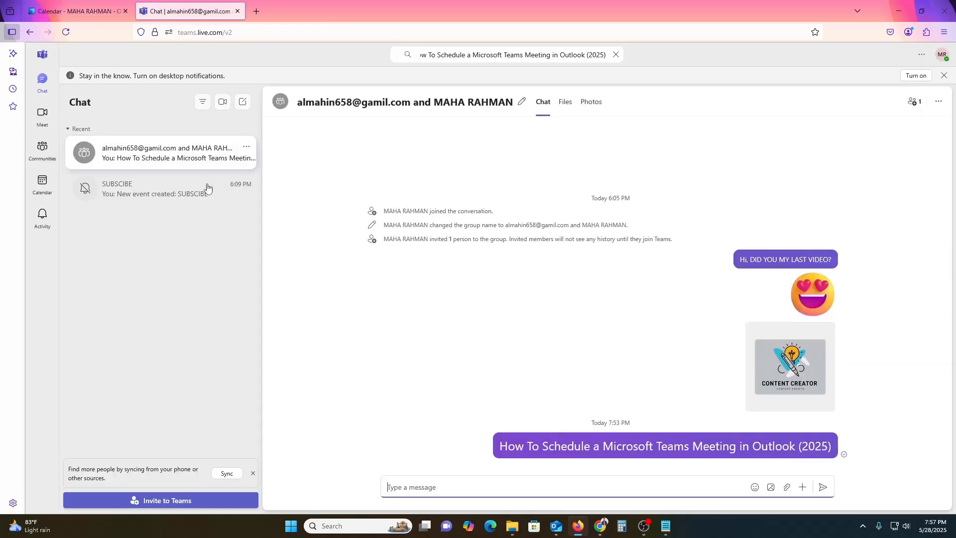
Step: Reload Teams, open its calendar and copy the join link of Friday's SHEDUL MEETING
click(66, 33)
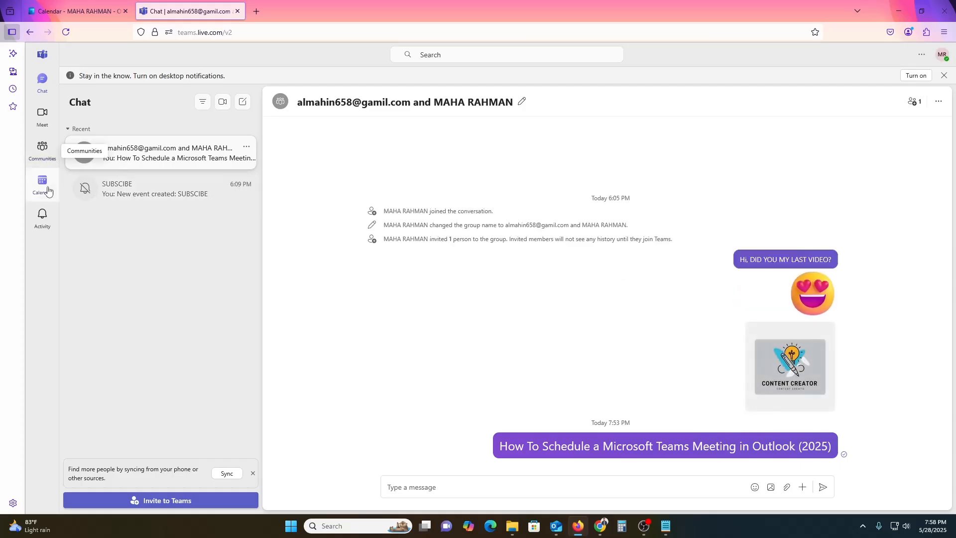
click(48, 191)
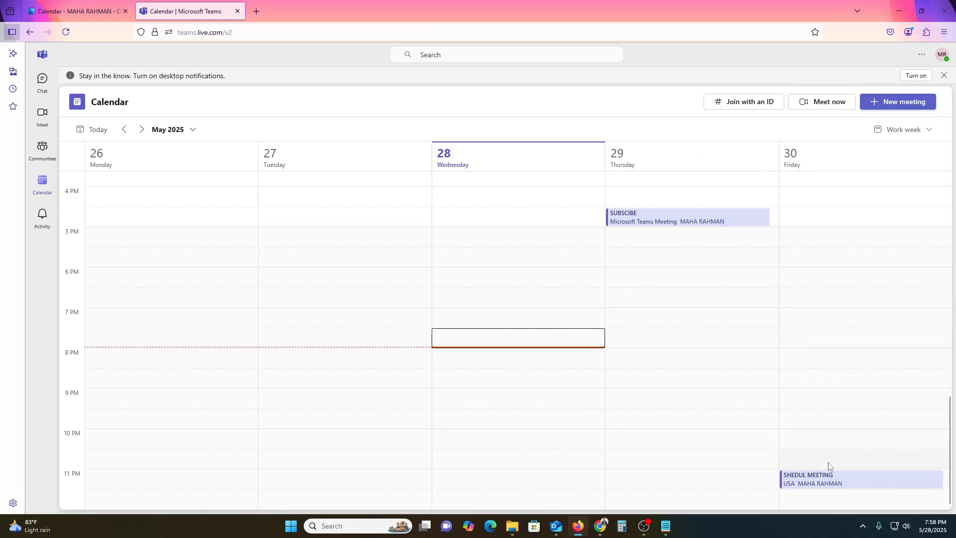
click(819, 486)
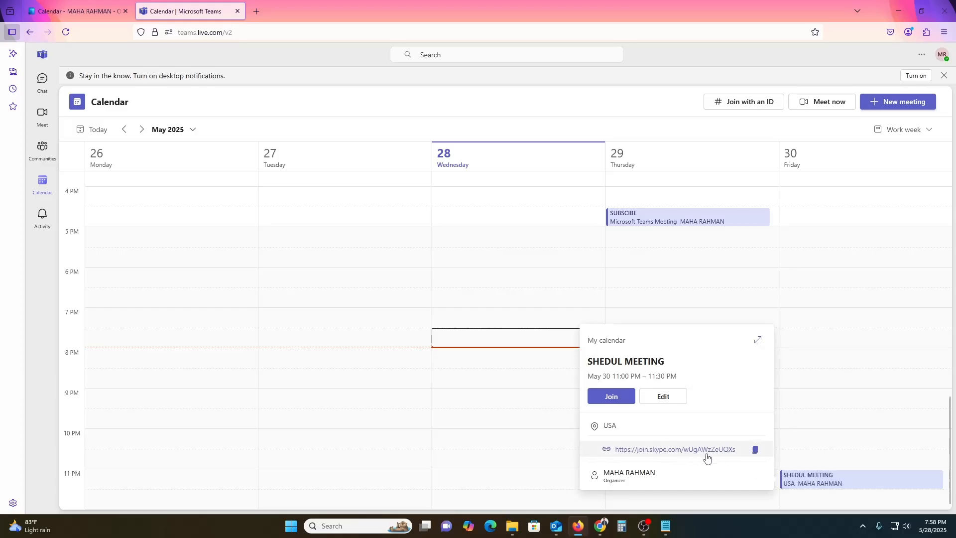
click(755, 451)
Step: Open the copied meeting link in a new tab so the Teams desktop app launches
click(257, 11)
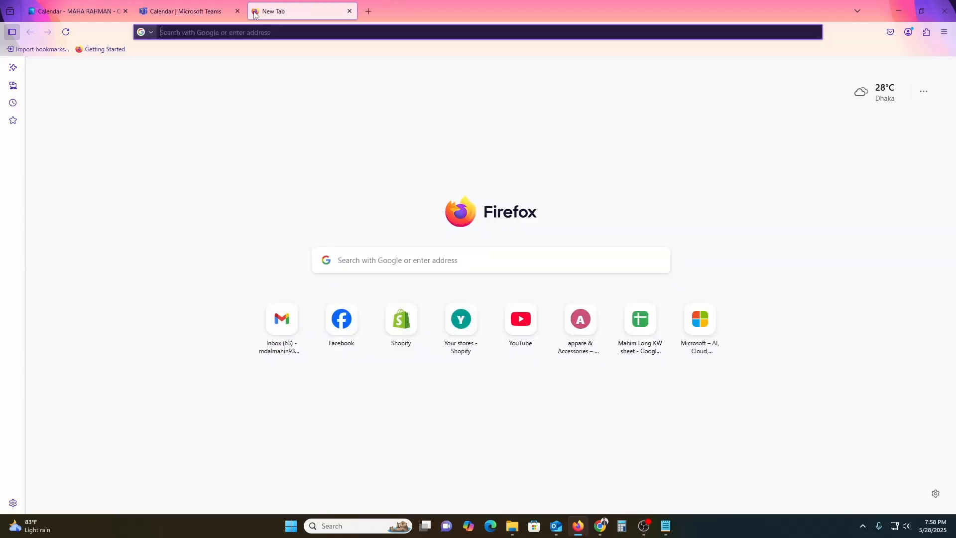
key(Return)
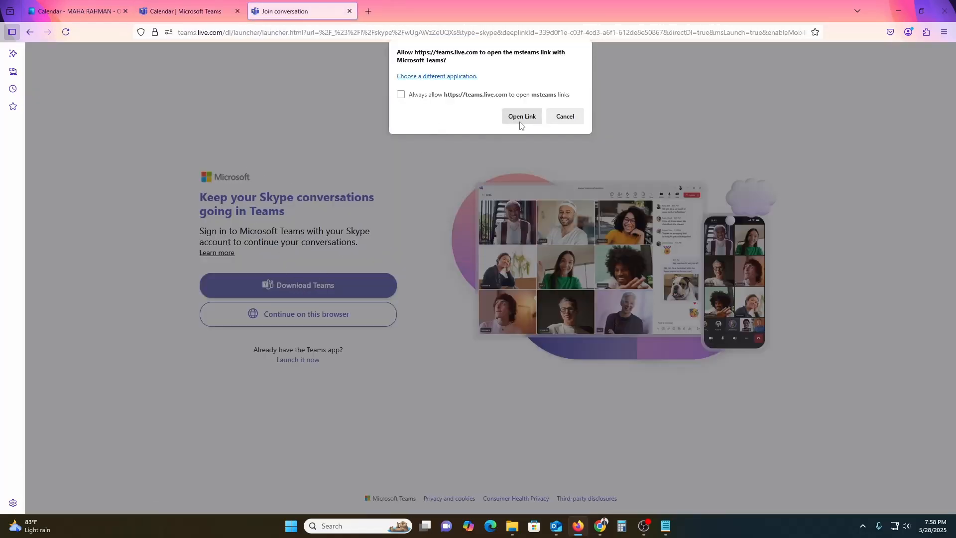
click(521, 120)
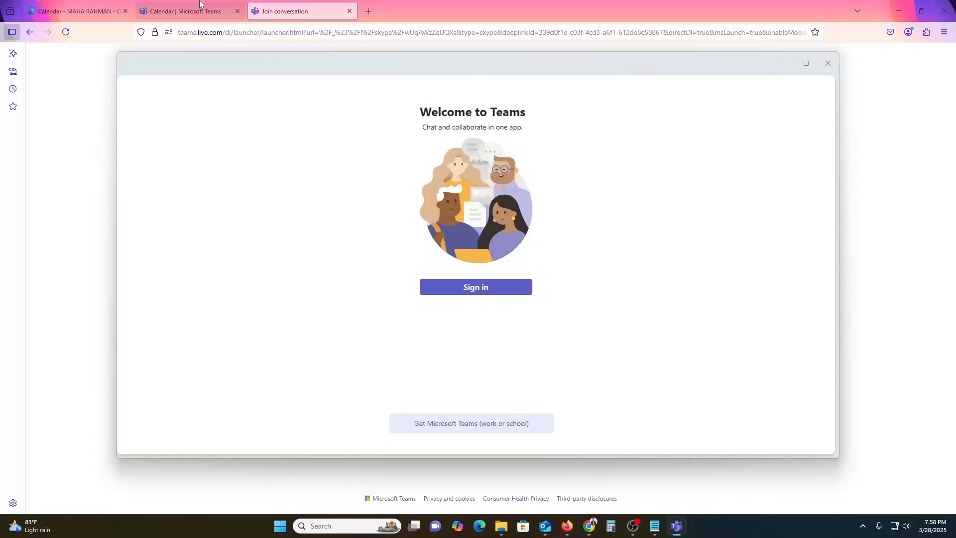
click(200, 6)
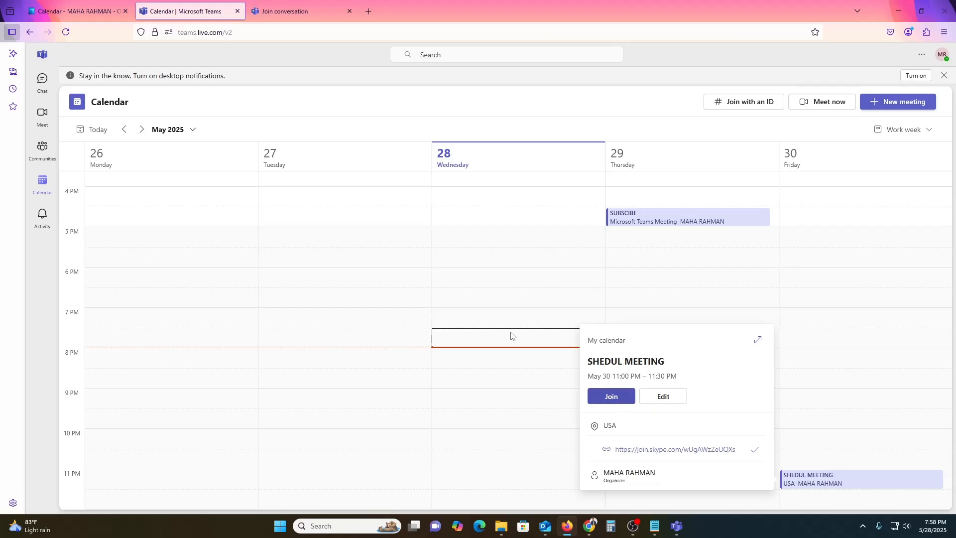
click(678, 522)
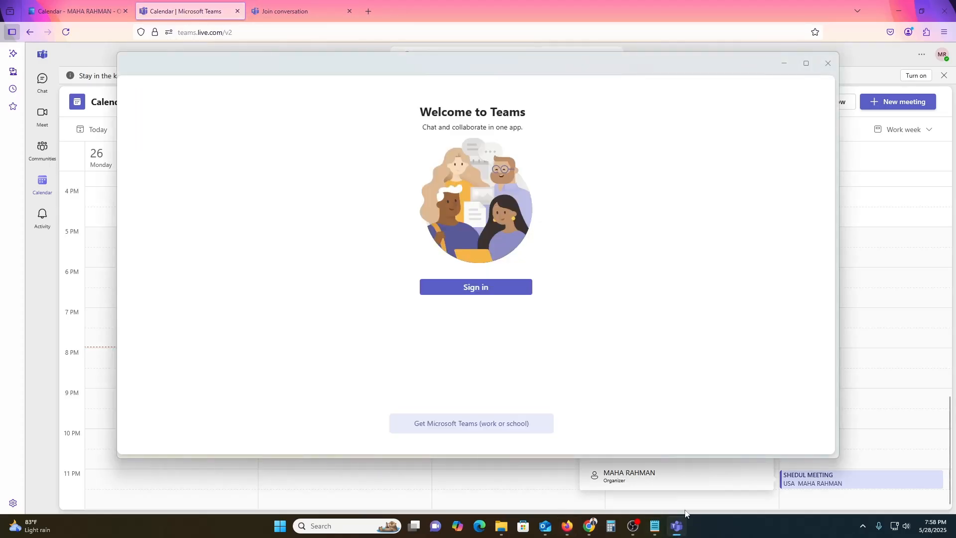
Step: Close the Welcome to Teams window and open SHEDUL MEETING for editing, reviewing its description and join link
click(828, 64)
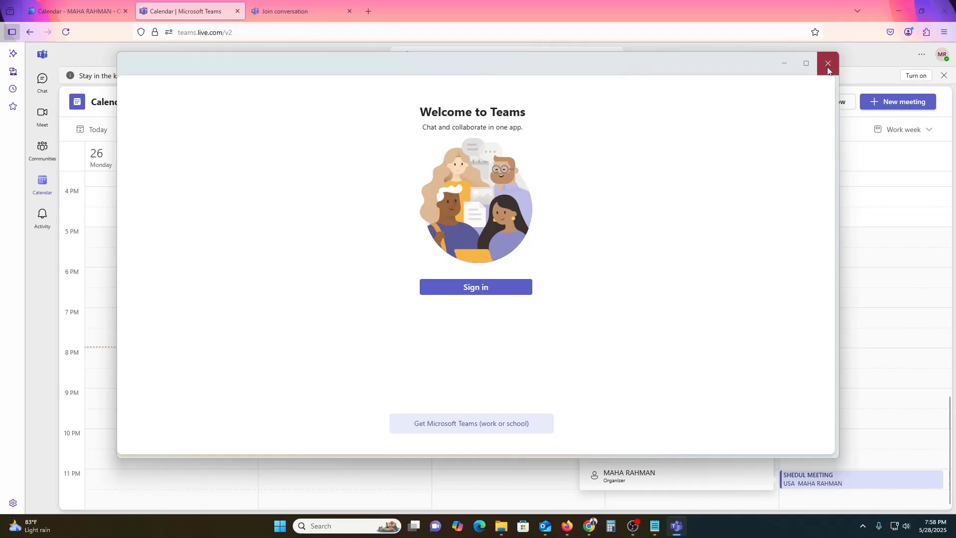
click(672, 397)
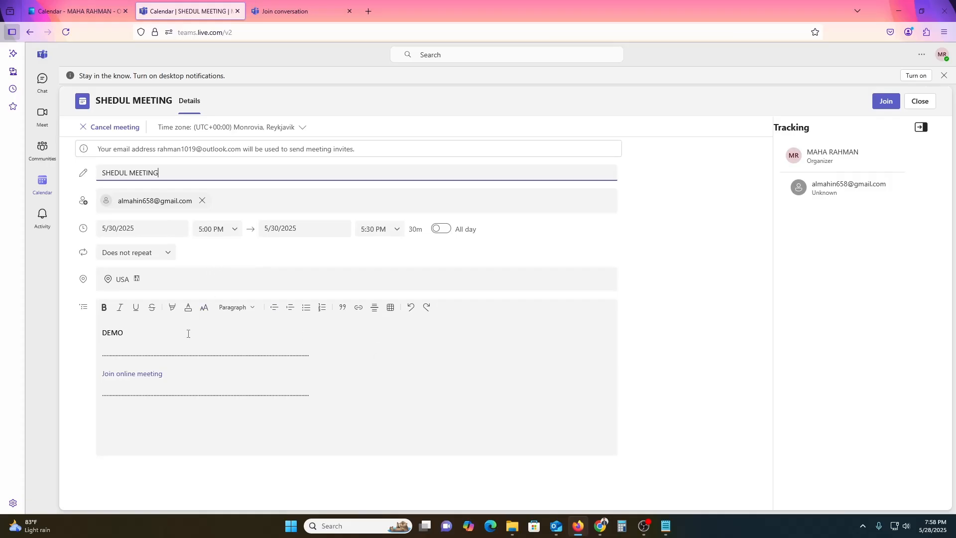
click(177, 362)
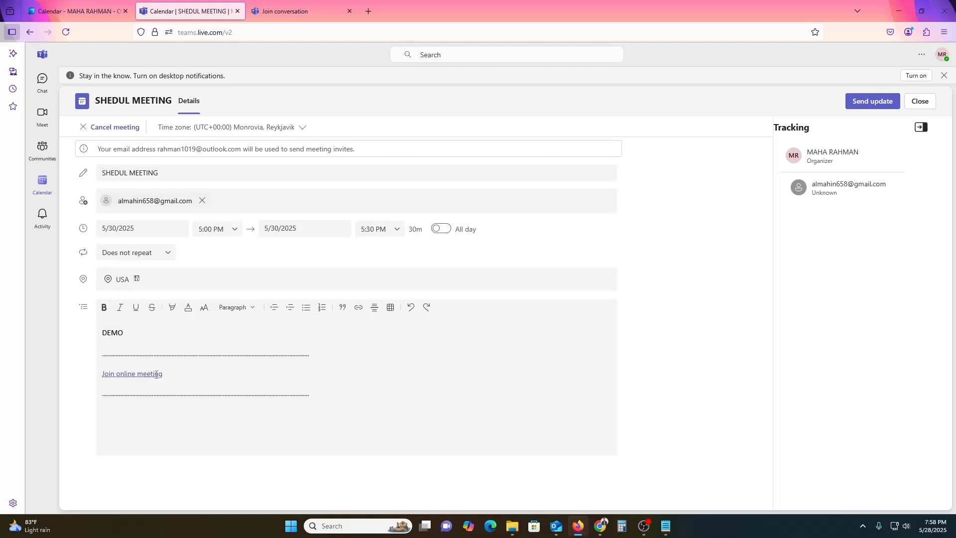
drag(181, 371, 99, 371)
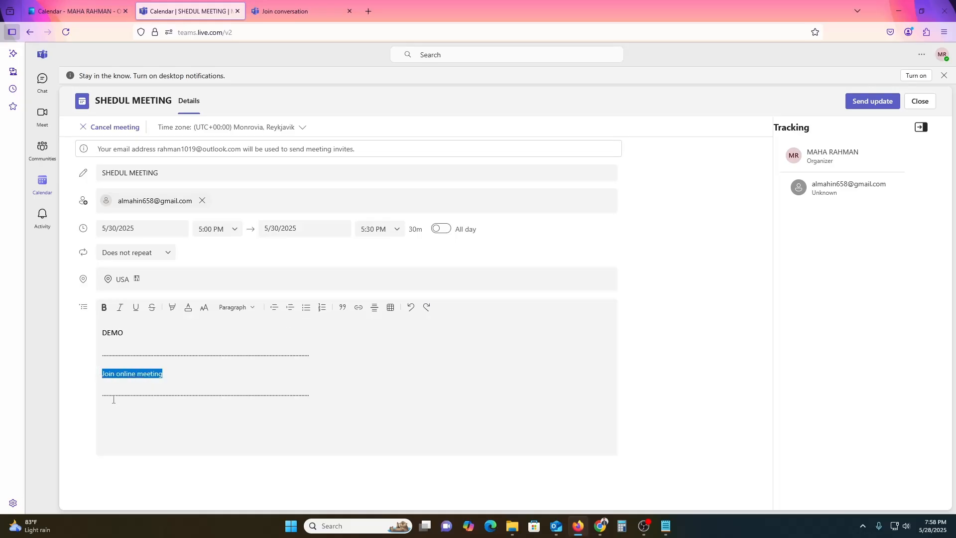
click(174, 380)
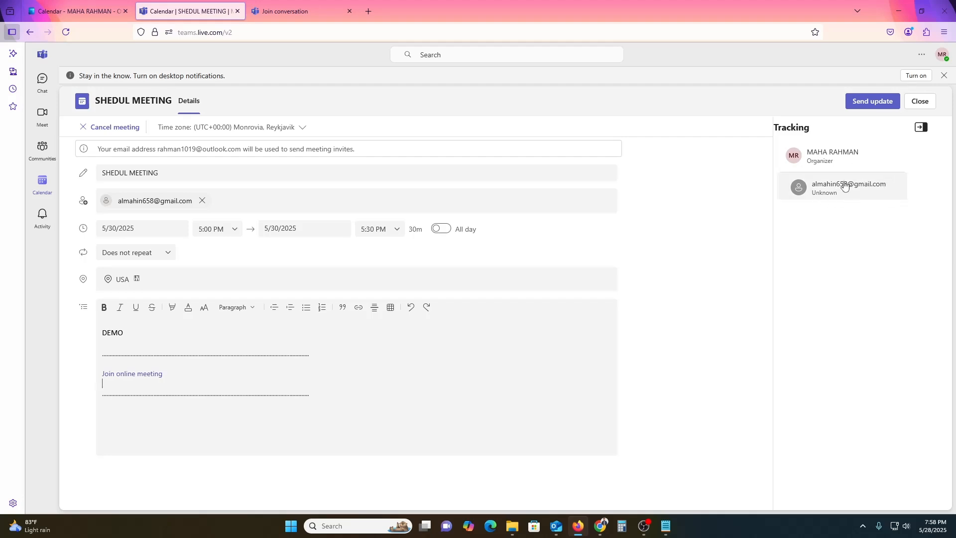
Step: Look over the time zone, title, attendee and tracking fields unchanged, then dismiss the notifications banner
click(273, 131)
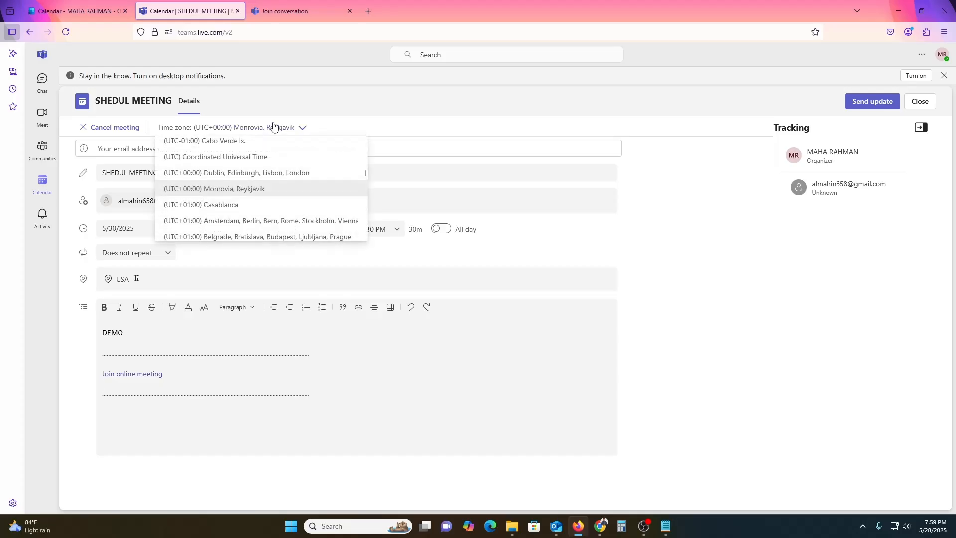
click(273, 130)
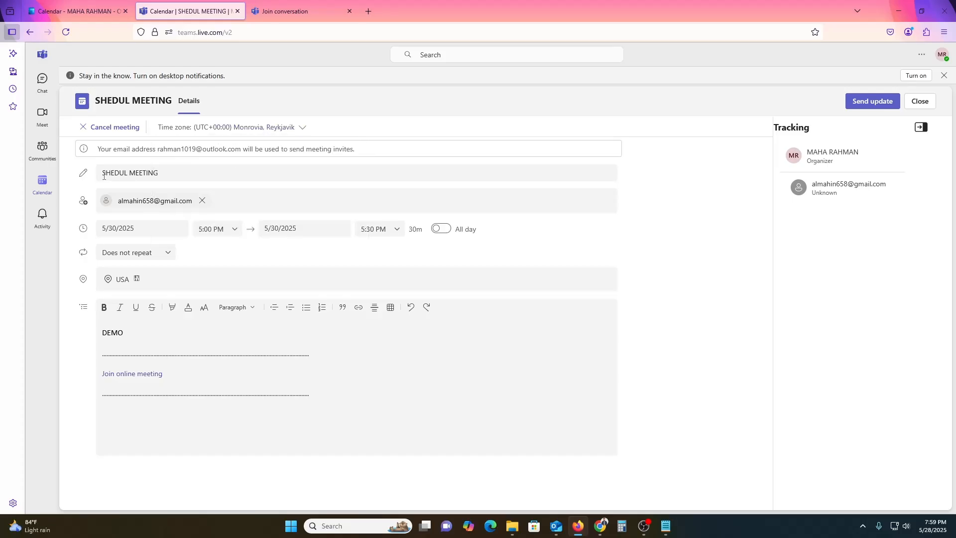
drag(103, 175, 209, 173)
click(236, 200)
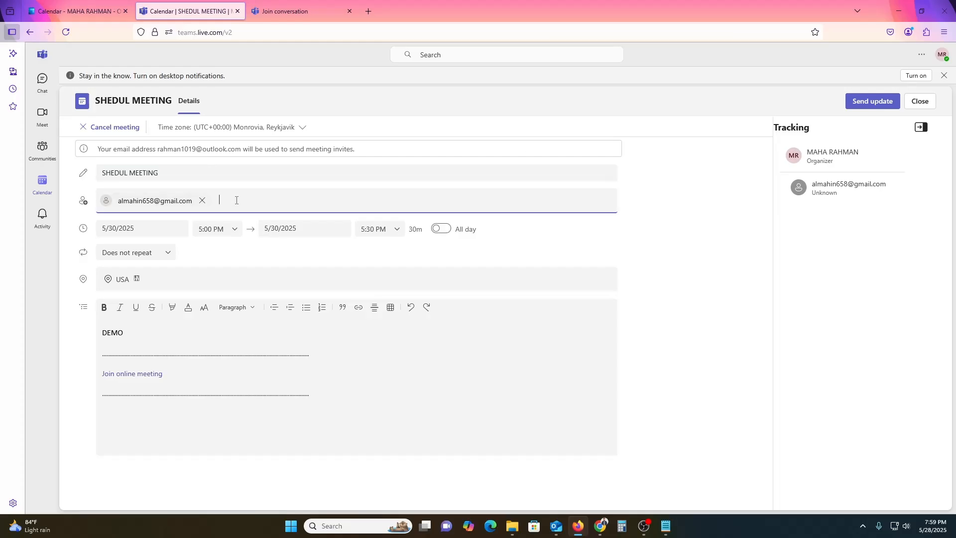
click(85, 204)
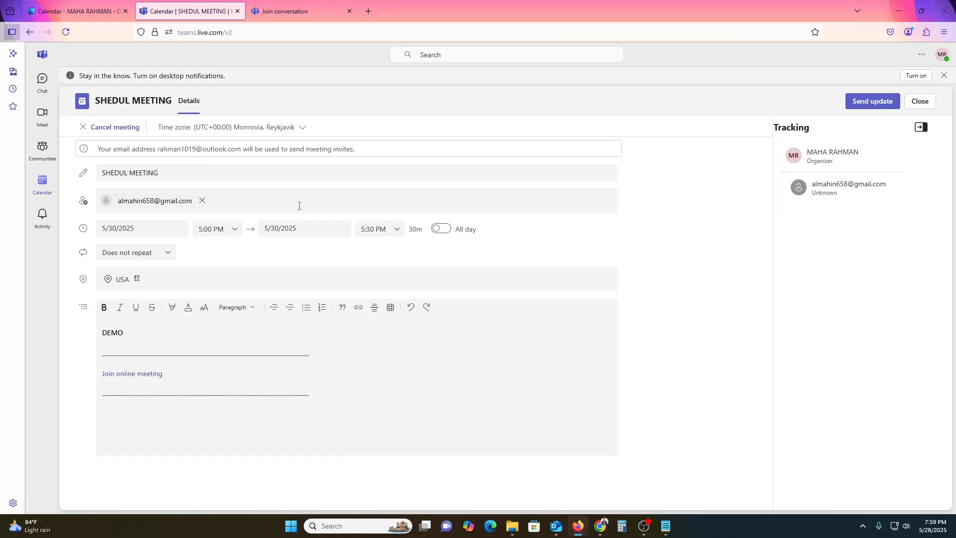
click(365, 202)
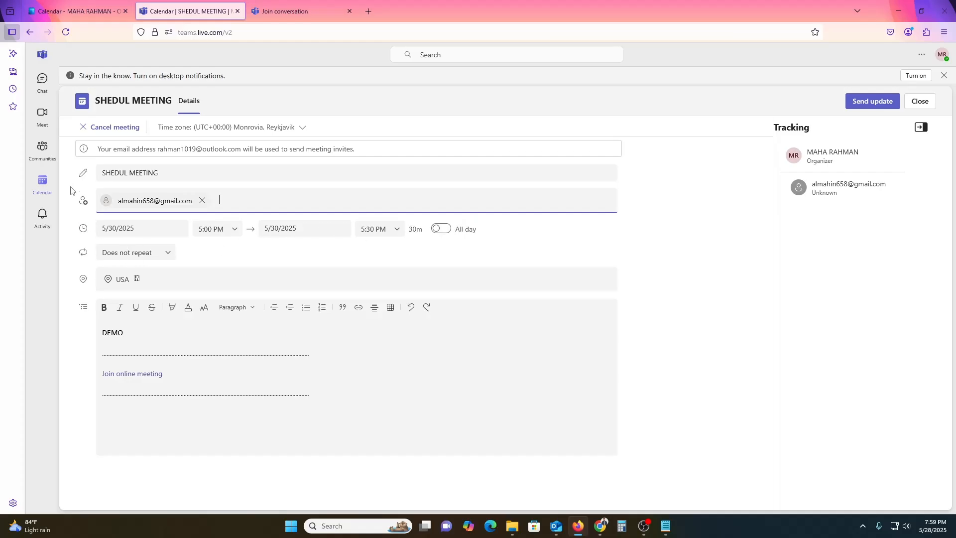
click(91, 173)
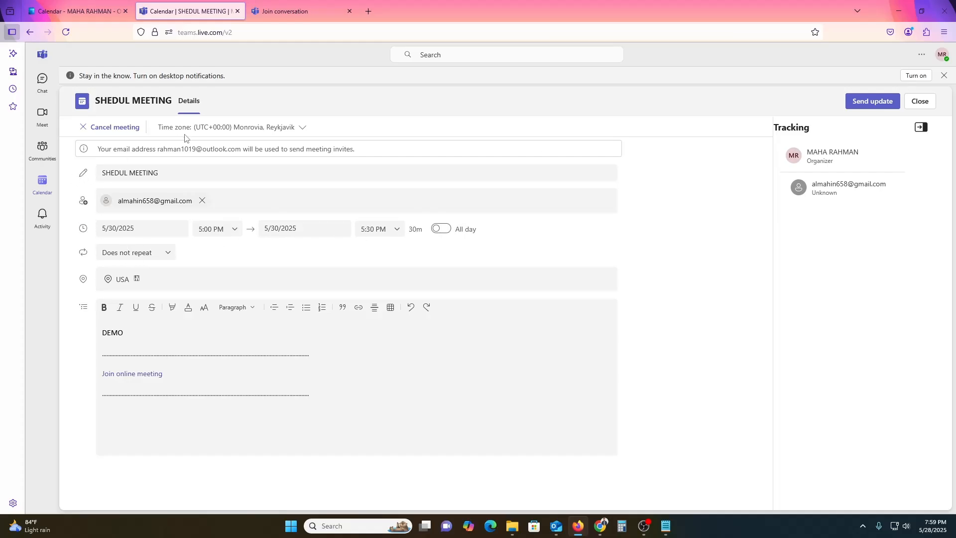
click(230, 128)
click(219, 128)
click(922, 128)
click(925, 130)
click(945, 77)
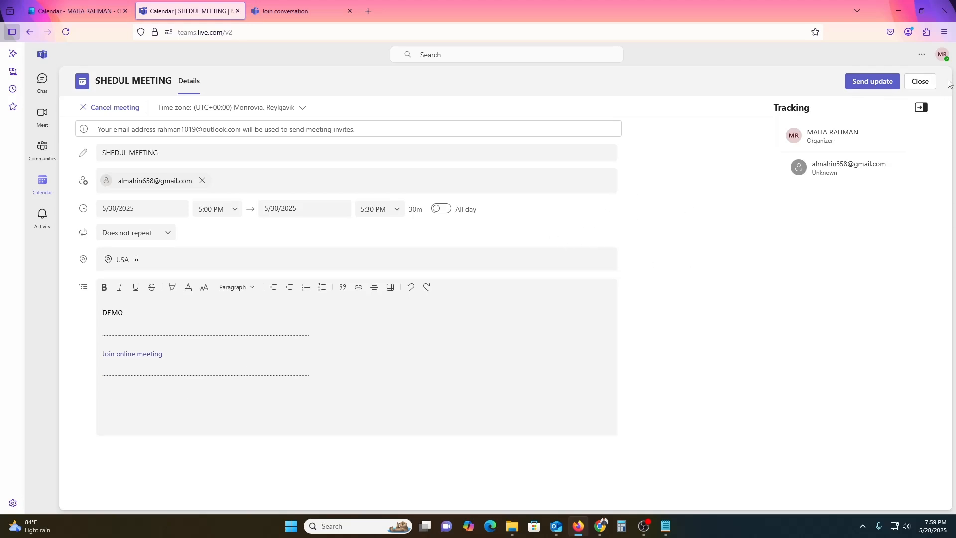
Step: Discard the unsaved SHEDUL MEETING edits and close its details card on the calendar
click(919, 82)
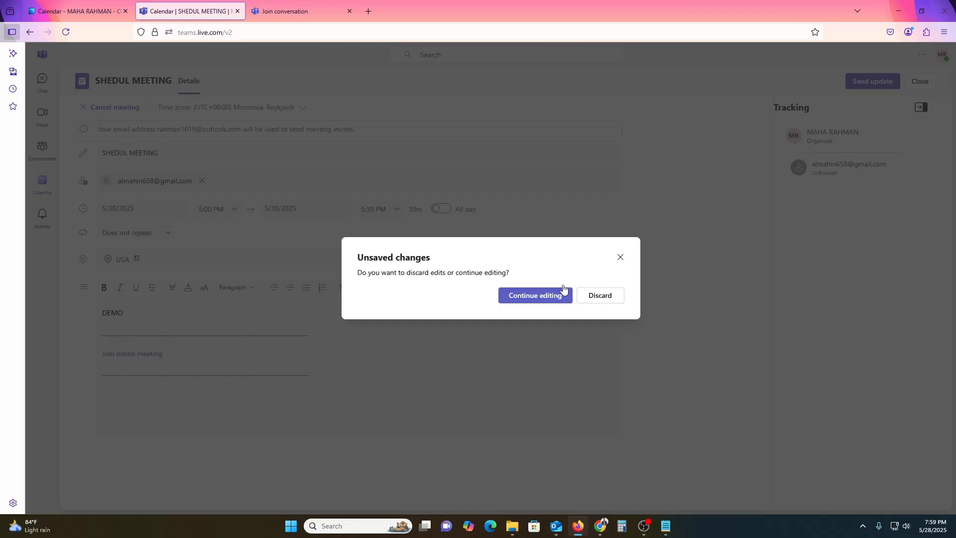
click(534, 295)
click(922, 81)
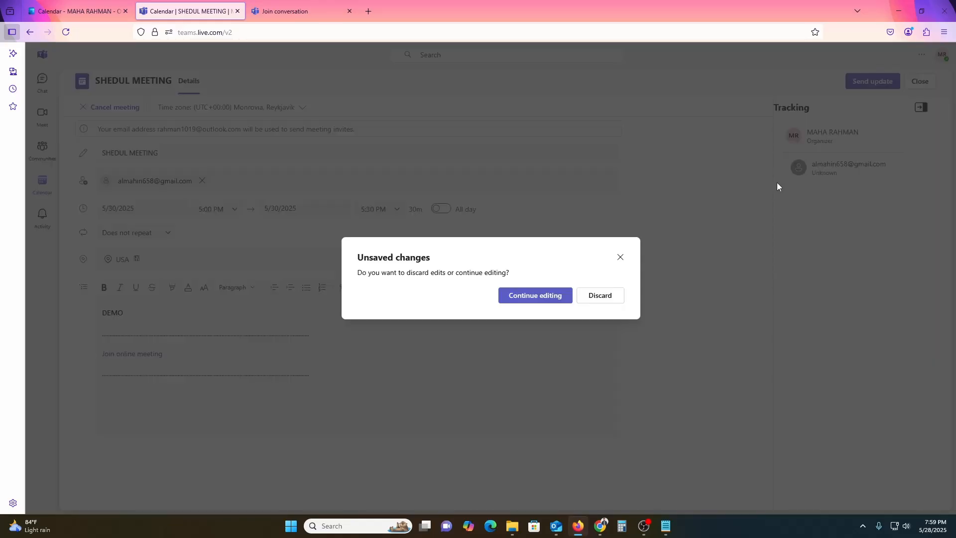
click(618, 296)
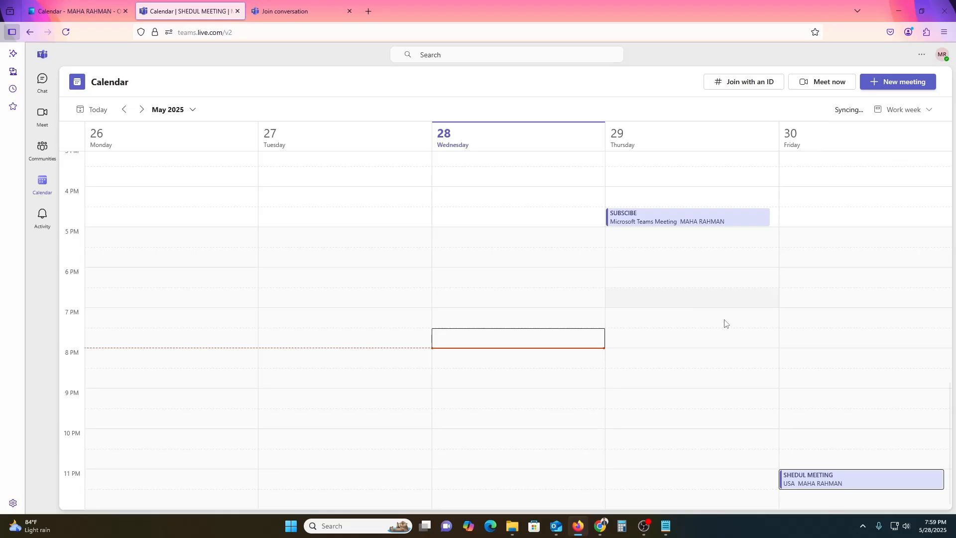
click(858, 479)
click(852, 482)
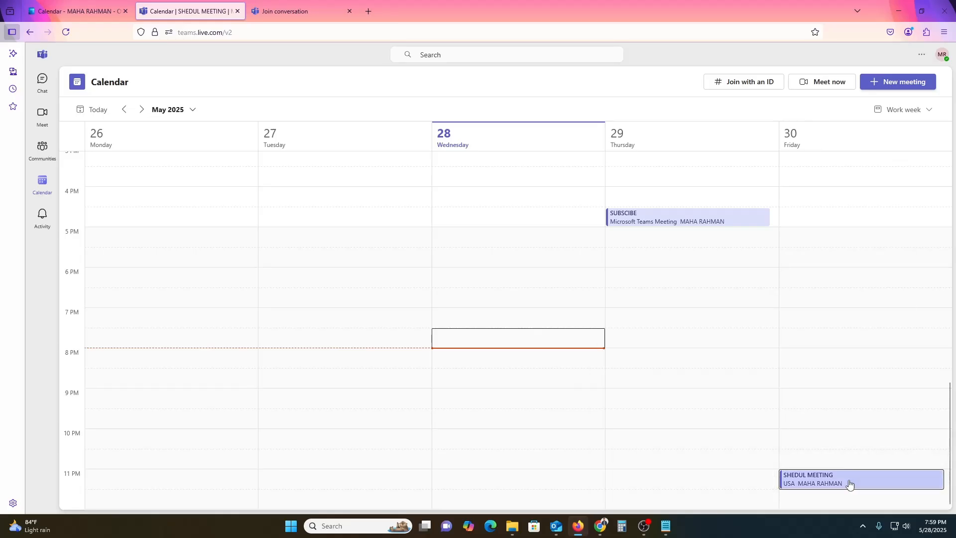
click(850, 484)
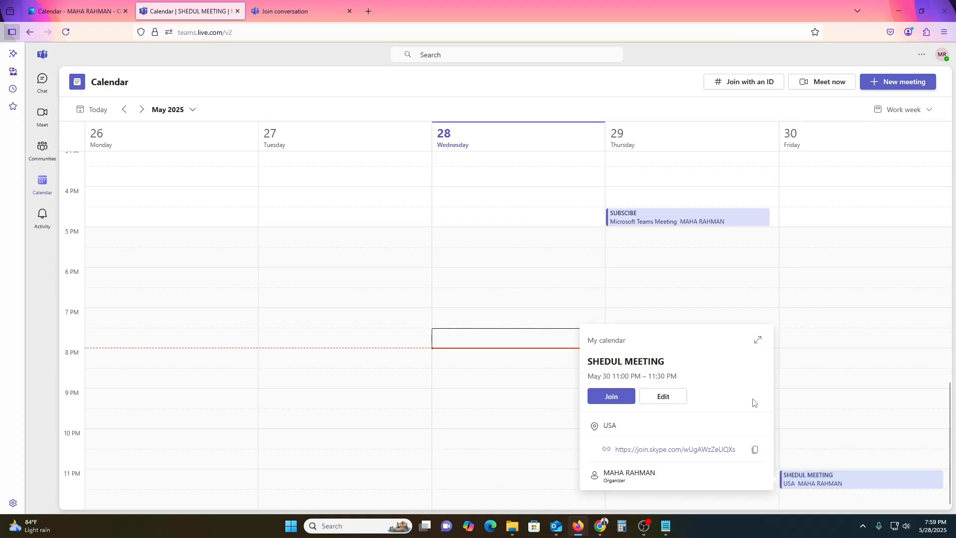
click(861, 280)
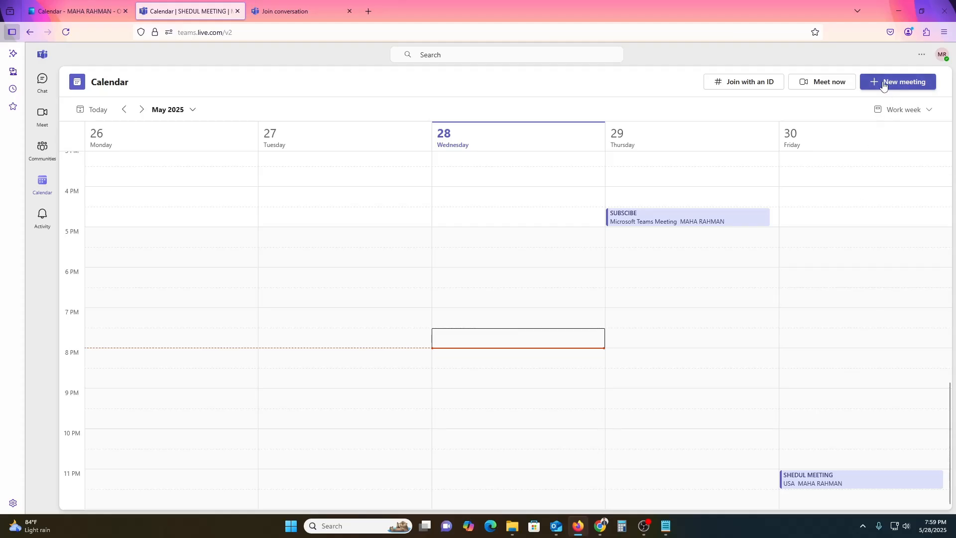
Step: Create a new meeting titled DEMO and add one attendee by their e-mail address
click(905, 89)
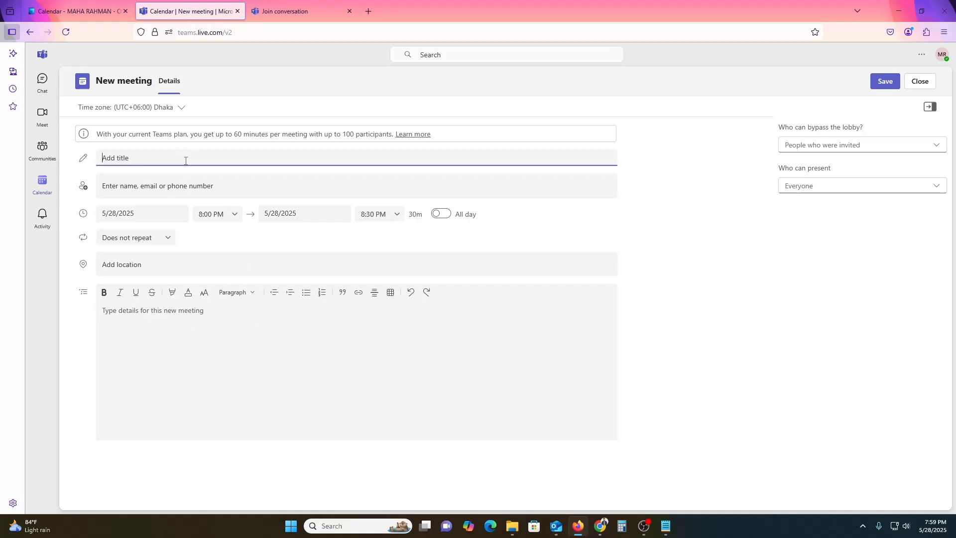
text(DEMO)
click(189, 191)
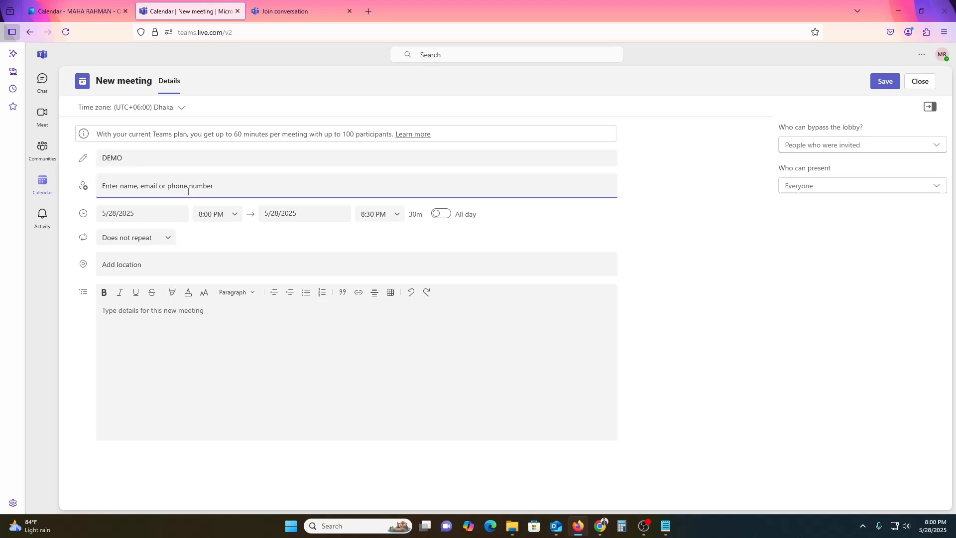
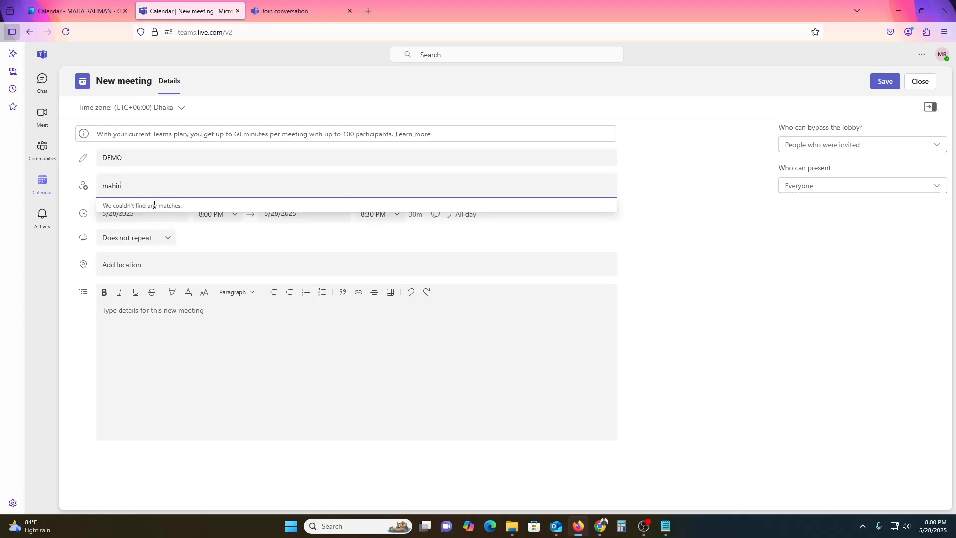
key(BackSpace)
key(BackSpace)
key(BackSpace)
key(BackSpace)
key(BackSpace)
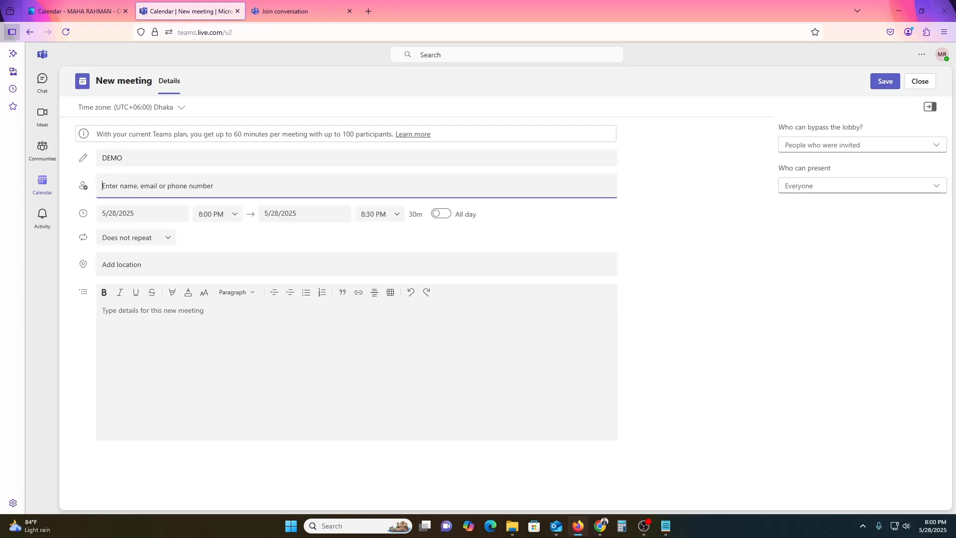
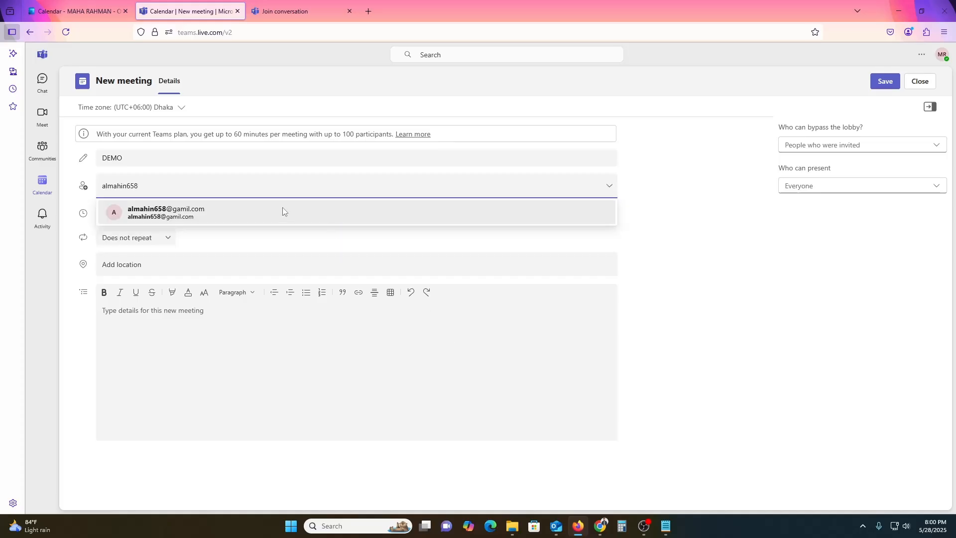
key(ctrl+a)
key(BackSpace)
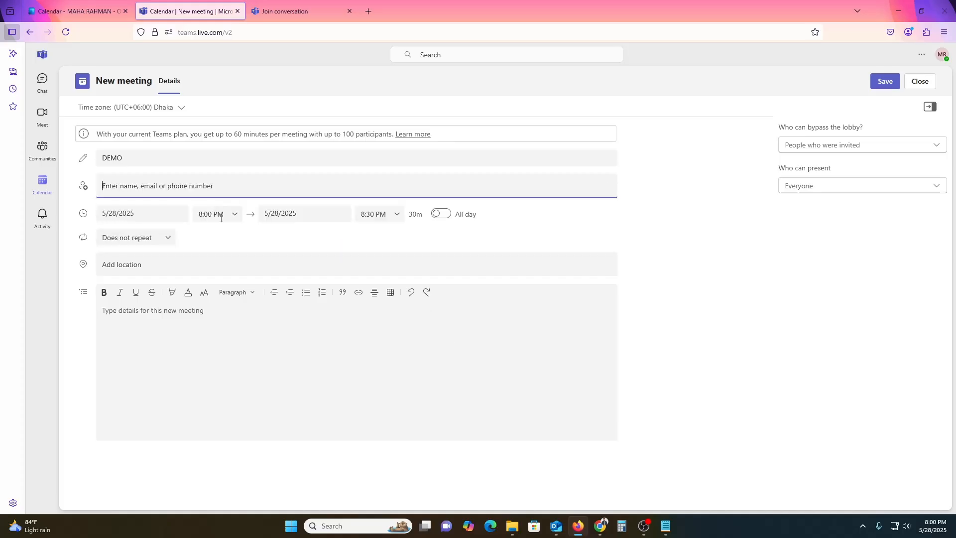
click(145, 235)
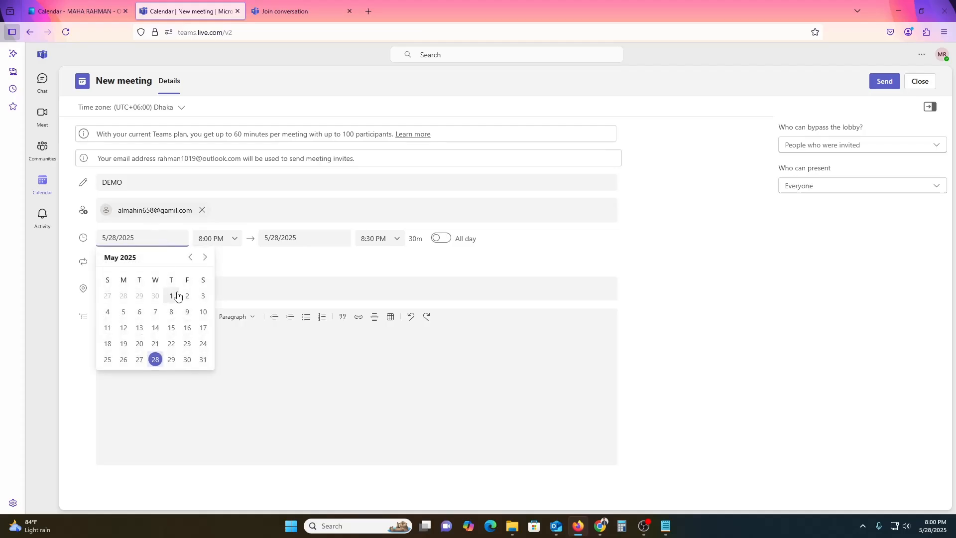
Step: Set DEMO's date to May 31, 2025 with a 7:00 PM start, leaving all-day off
click(203, 359)
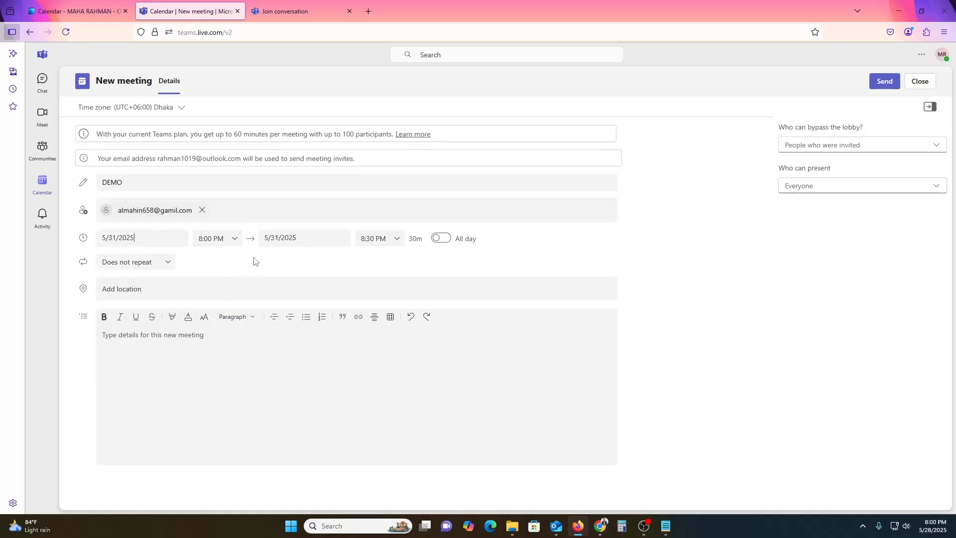
click(226, 239)
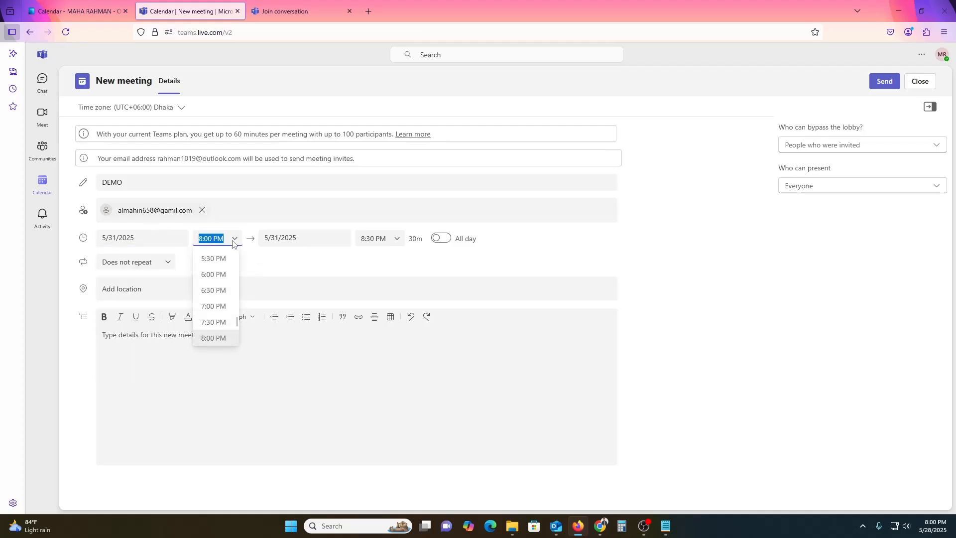
click(217, 308)
click(441, 238)
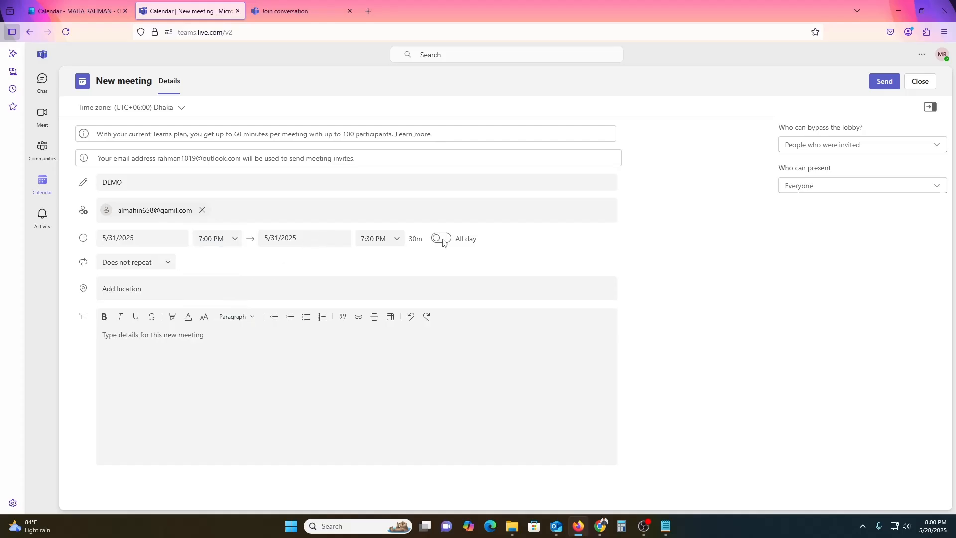
click(327, 241)
Step: Keep DEMO non-repeating and add the details 'Hi, SUBSCRIBE MY CHANNEL'
click(146, 291)
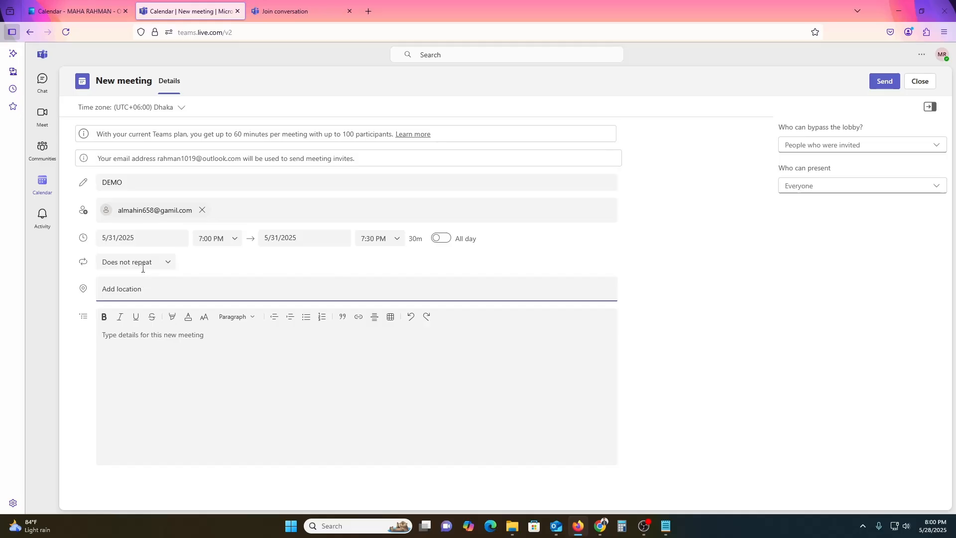
click(143, 268)
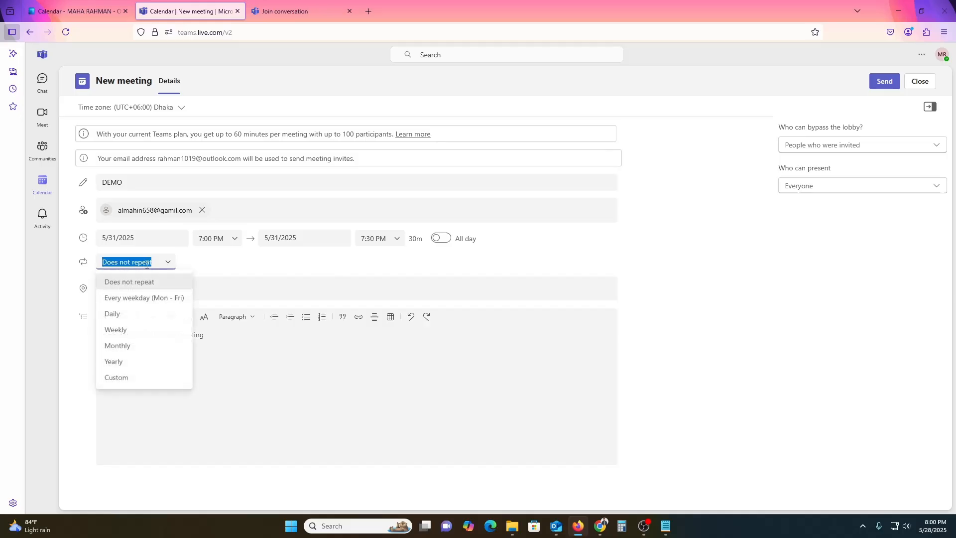
click(214, 280)
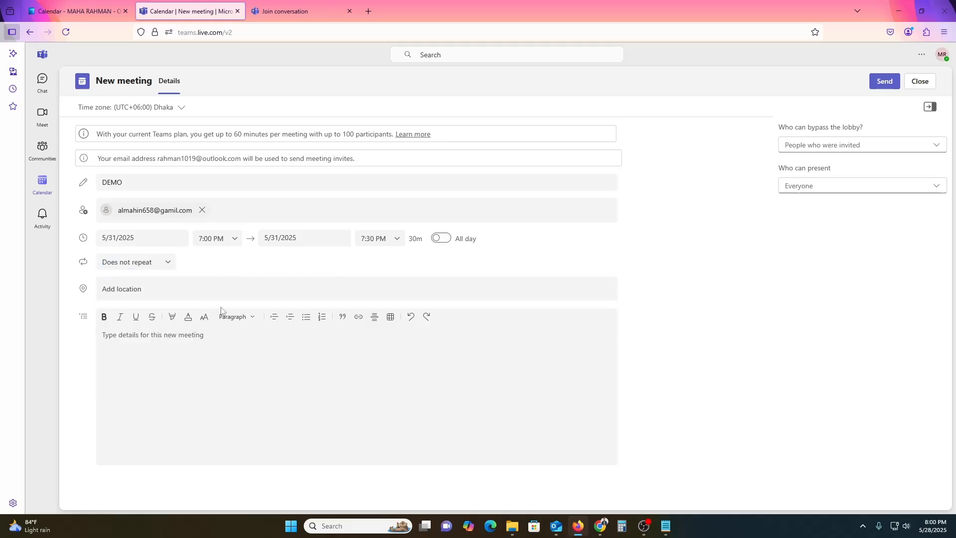
click(189, 344)
text(Hi)
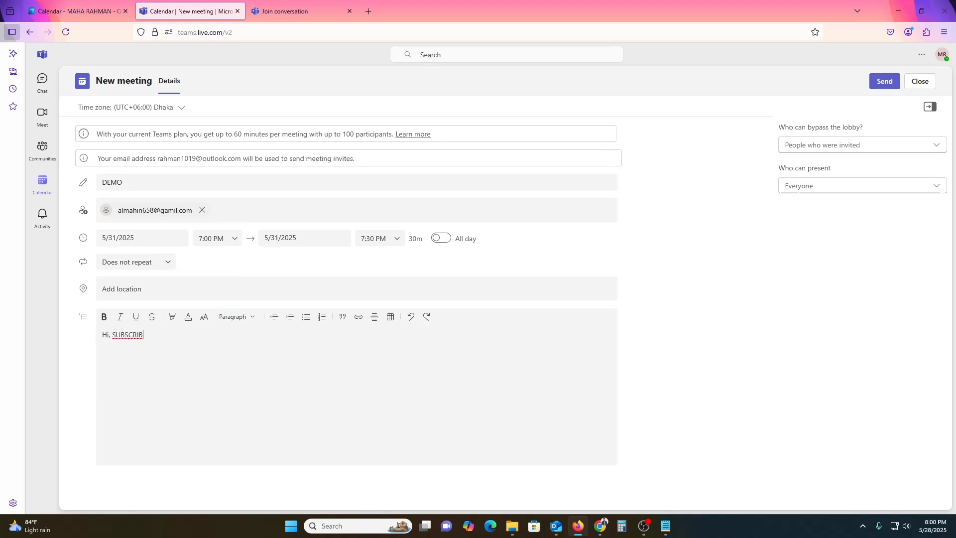
text(, SUBSCRIBE MY CHANNEL< IF YOU LOVE THIS VIDEO)
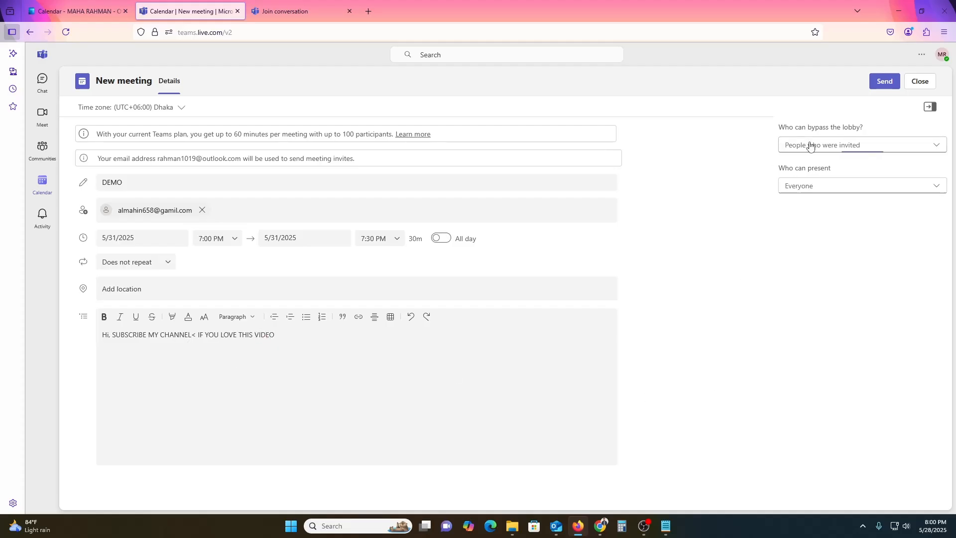
Step: Let people who were invited bypass the lobby and keep Everyone able to present
click(844, 146)
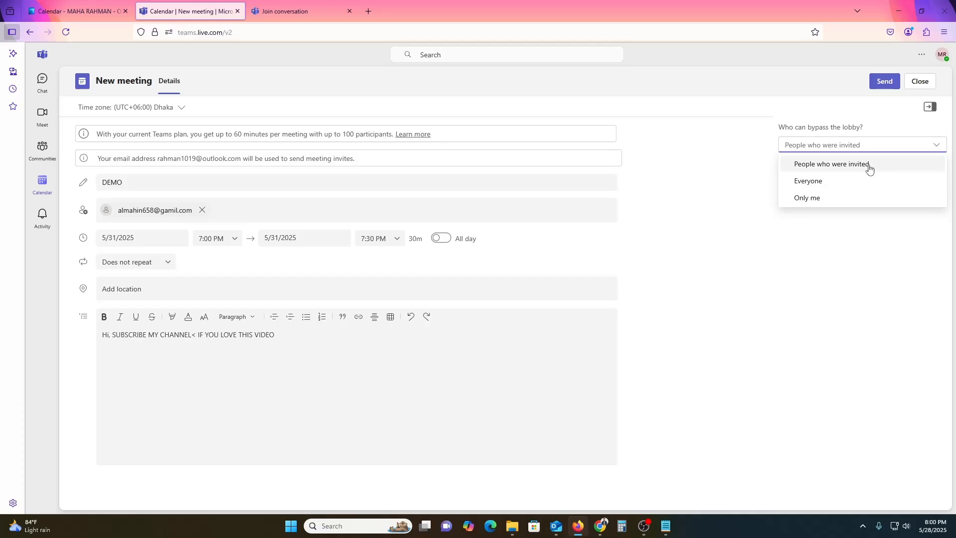
click(796, 128)
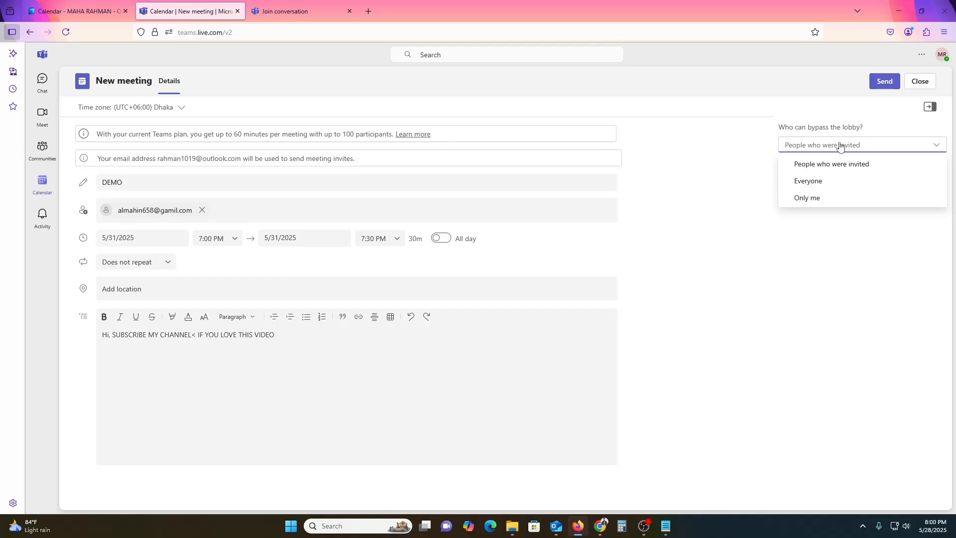
click(831, 164)
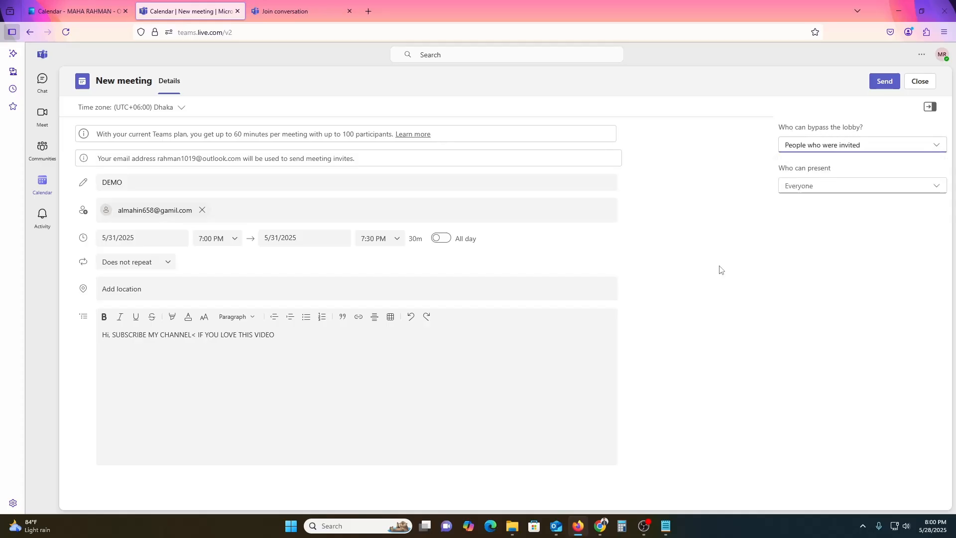
click(811, 187)
click(813, 204)
Step: Send the DEMO meeting invitation and select text in the invitation preview
click(884, 81)
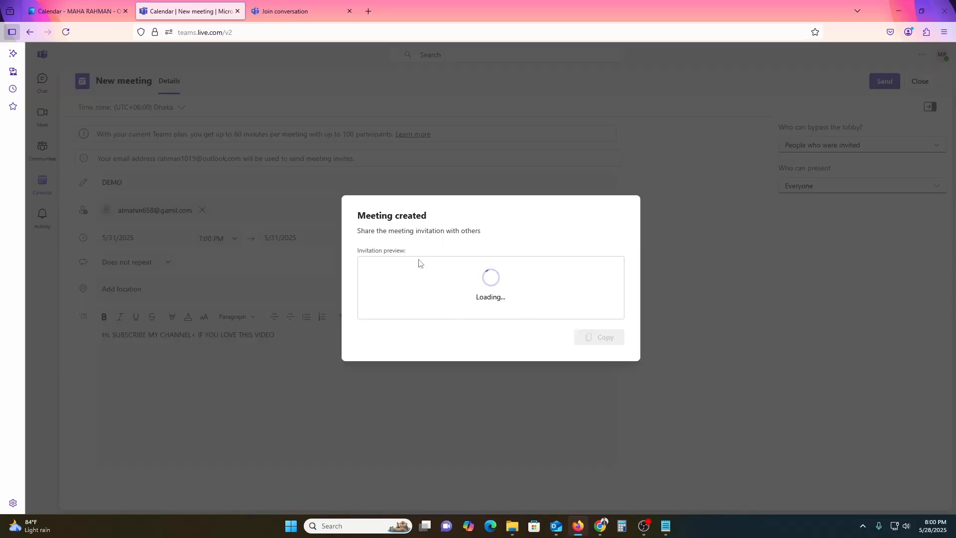
drag(378, 252, 423, 259)
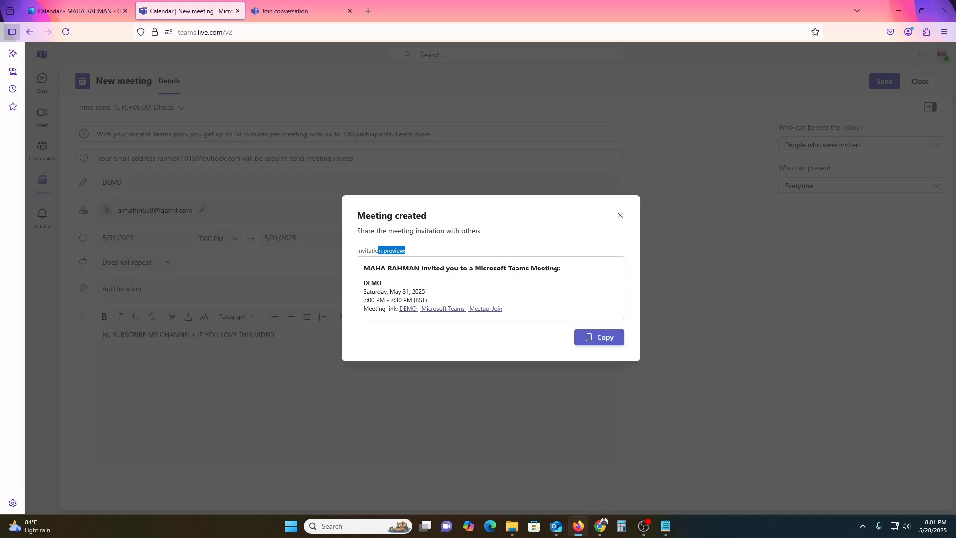
drag(509, 269, 546, 269)
click(377, 302)
drag(378, 292, 387, 309)
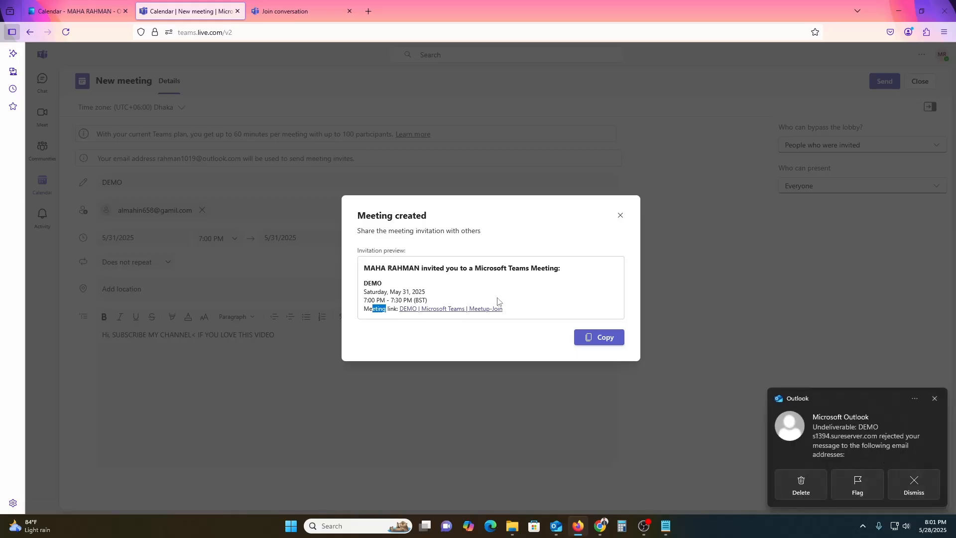
Step: Copy the DEMO invitation text and close the Meeting created confirmation
click(595, 338)
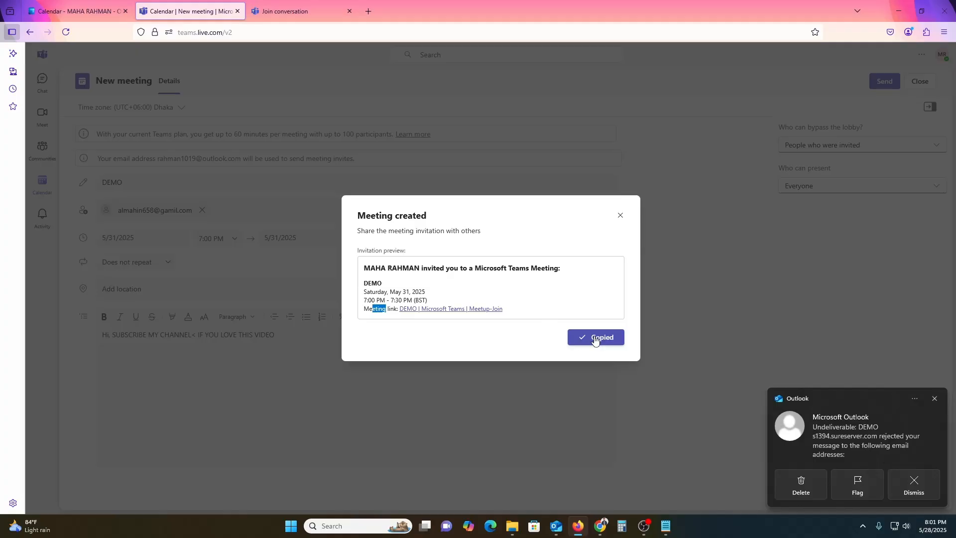
click(618, 214)
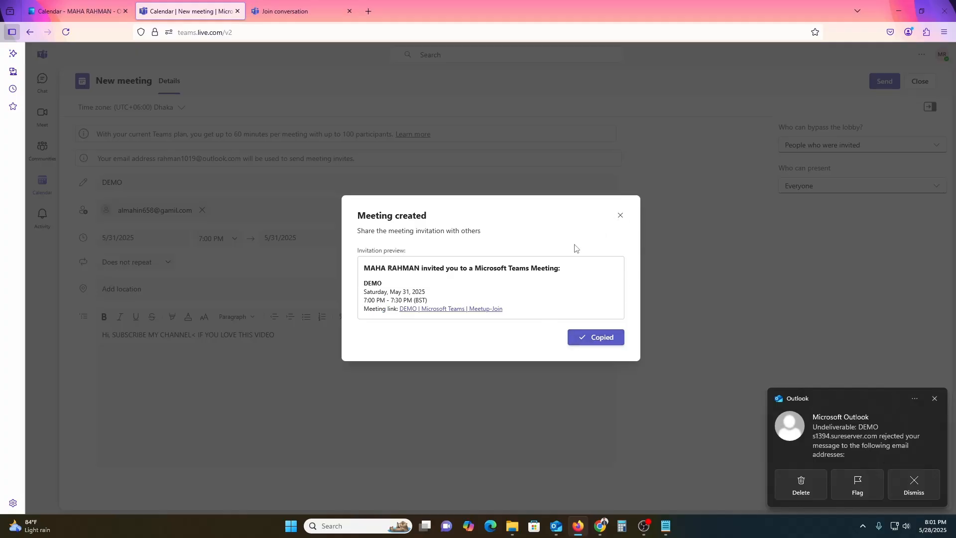
click(621, 216)
double_click(421, 380)
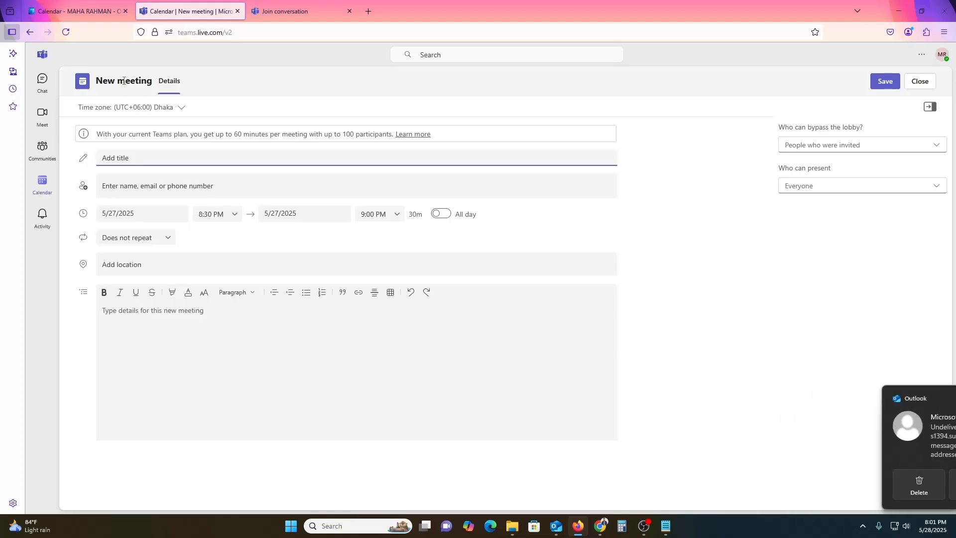
Step: Discard the blank meeting, switch the calendar to the seven-day Week view, and preview DEMO
click(920, 84)
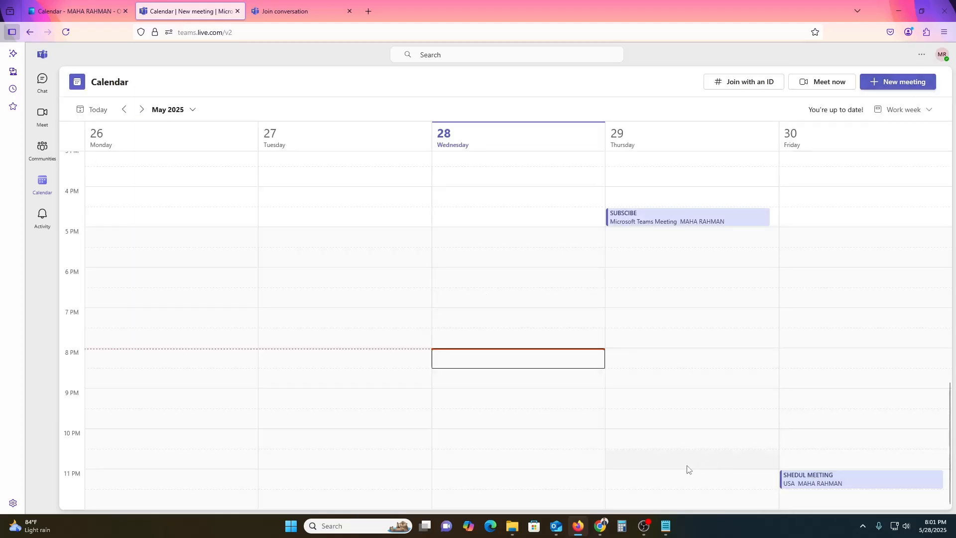
click(922, 111)
click(896, 163)
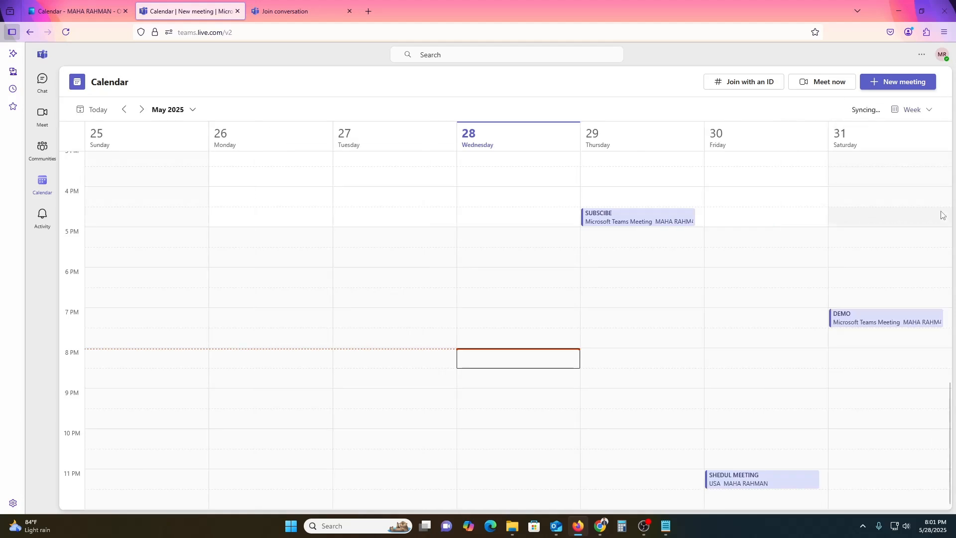
click(867, 325)
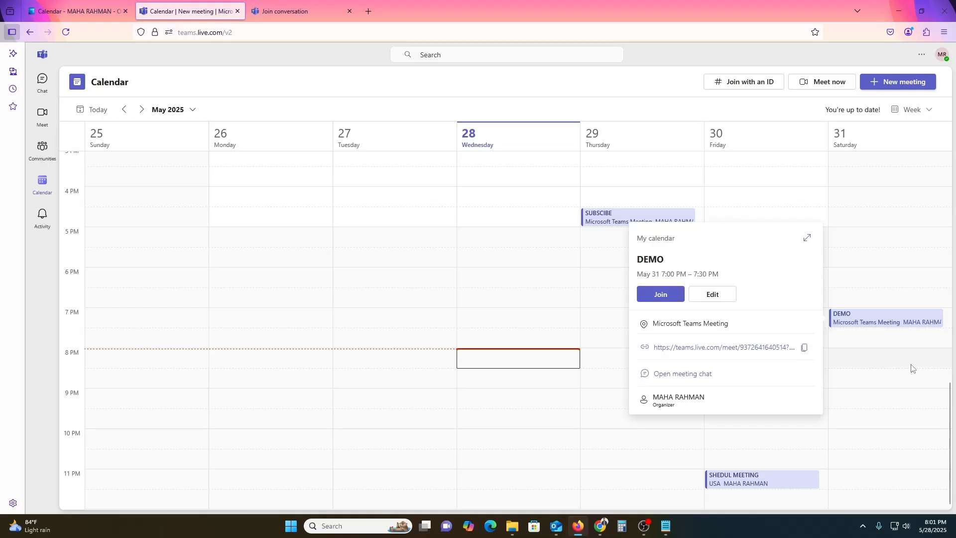
click(908, 378)
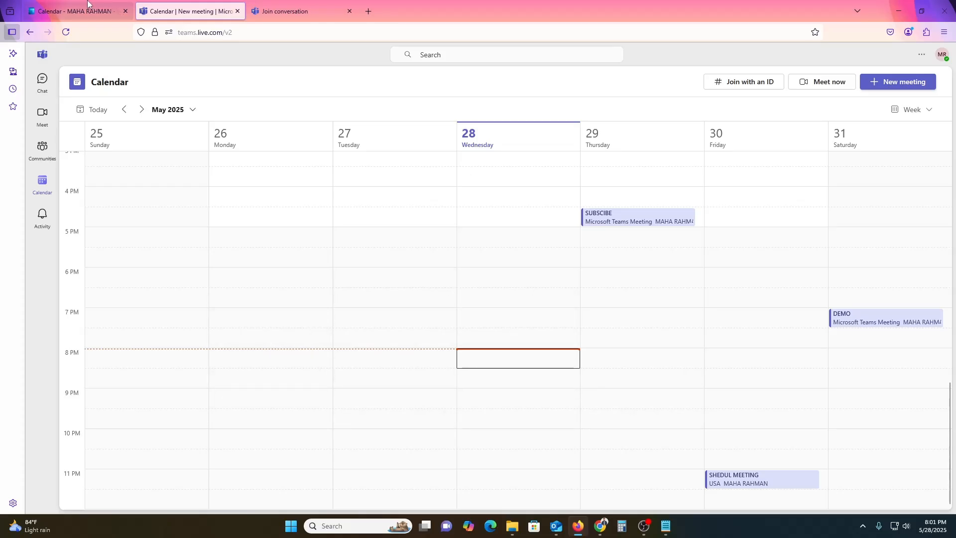
click(75, 11)
click(179, 2)
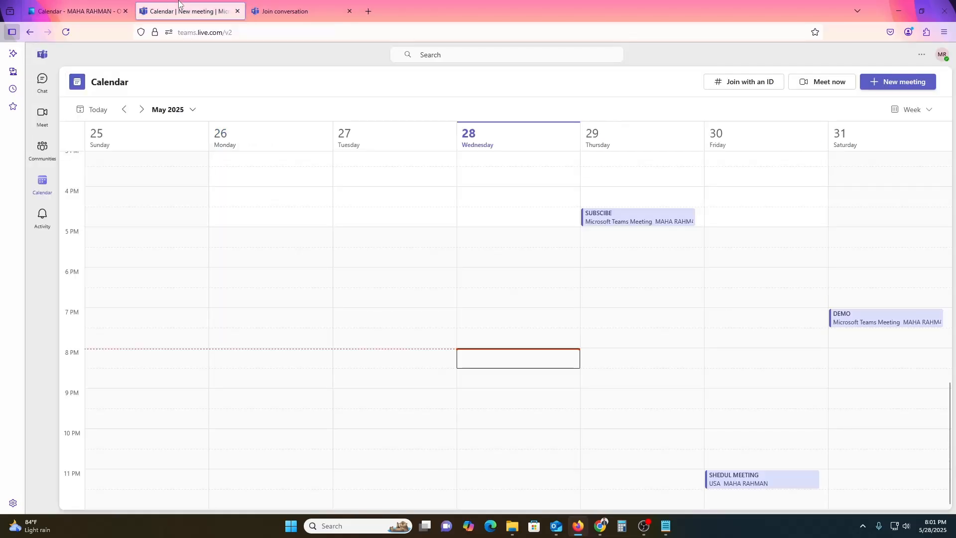
key(ctrl+shift+Tab)
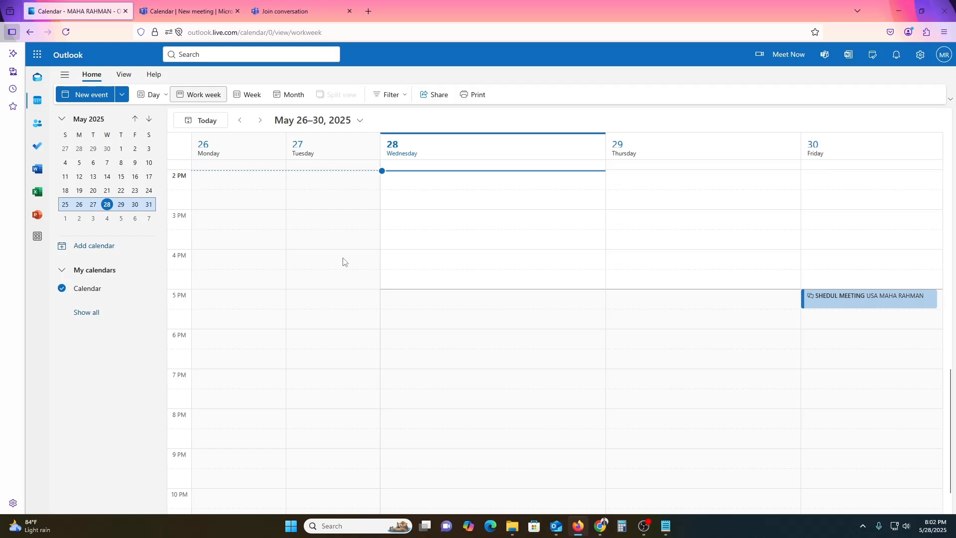
click(192, 6)
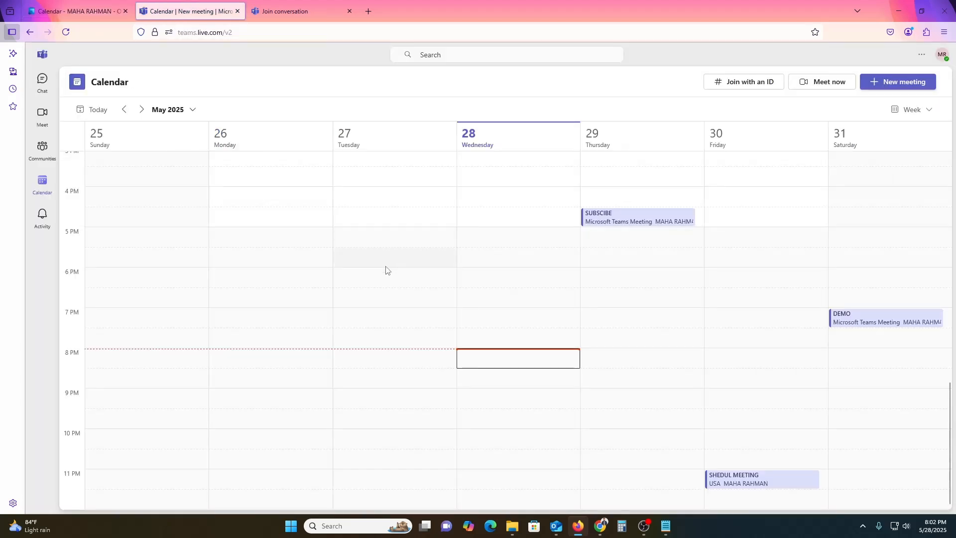